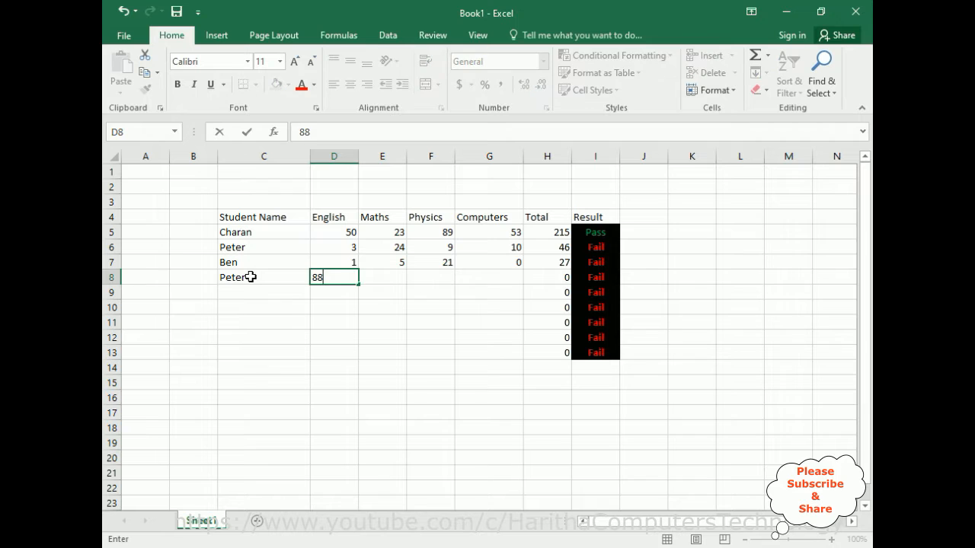
Complete the student's marks in row 8 with Maths 34, Physics 2 and Computers 1.
text(34)
key(Tab)
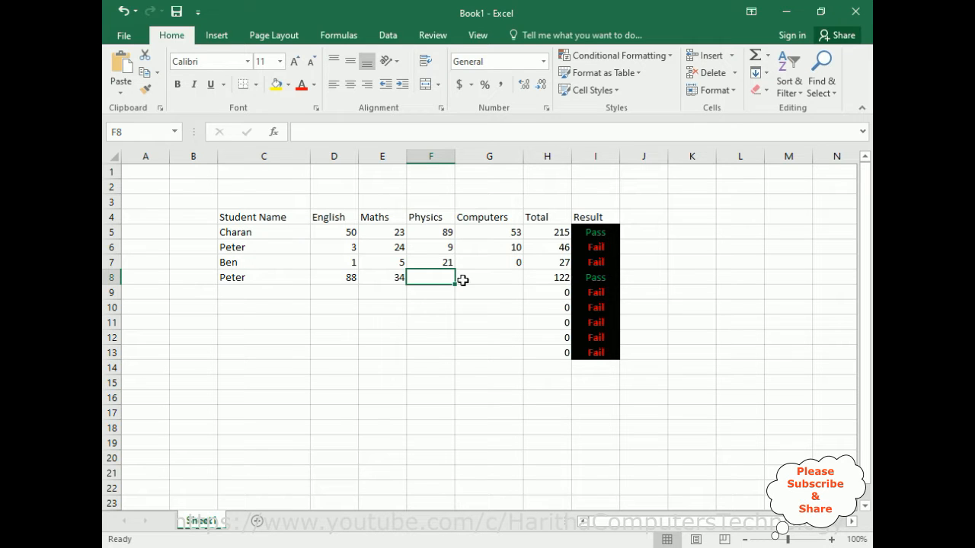
text(2)
key(Tab)
text(1)
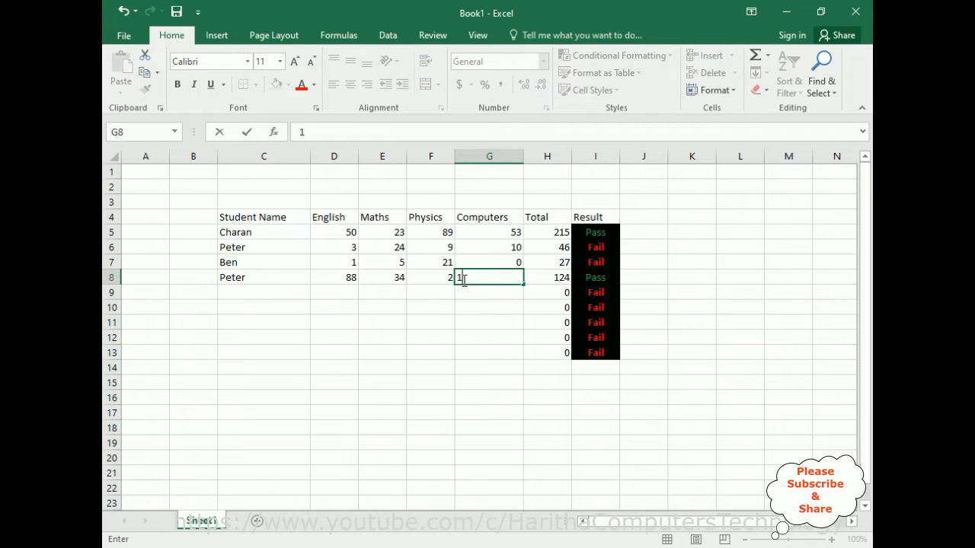
key(Tab)
Enter a student's name in C9 with marks of 0 in English, Maths and Physics and 50 in Computers.
click(250, 295)
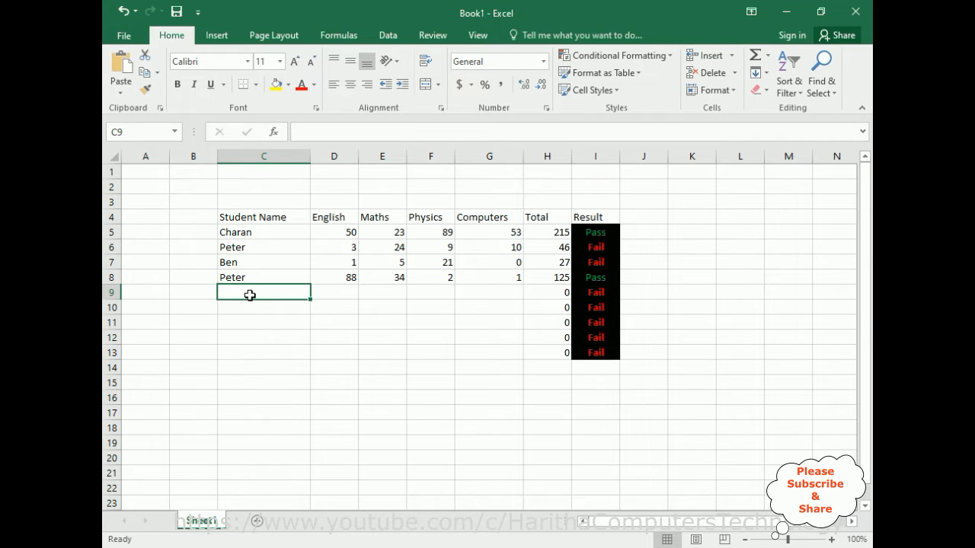
text(Rajiv)
key(Tab)
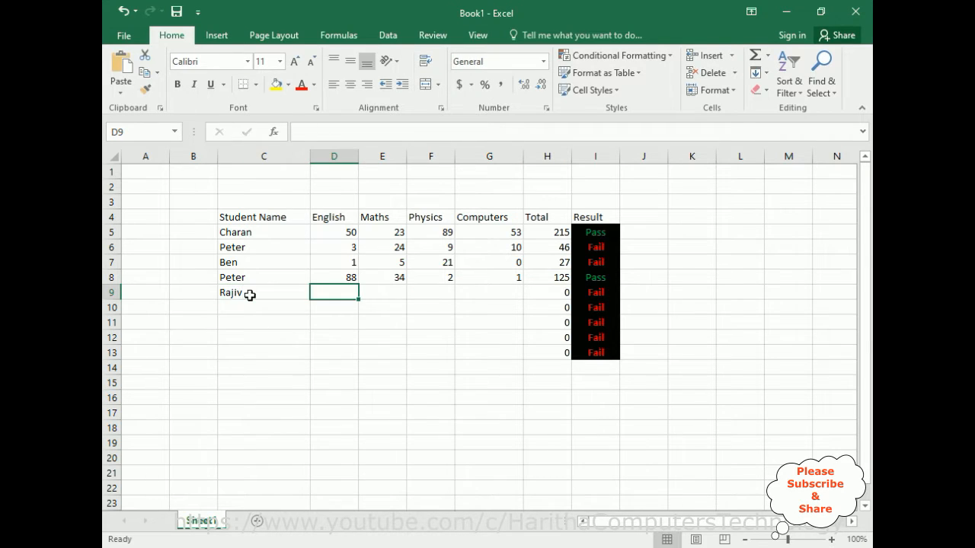
text(0)
key(Tab)
text(0)
key(Tab)
text(0)
key(Tab)
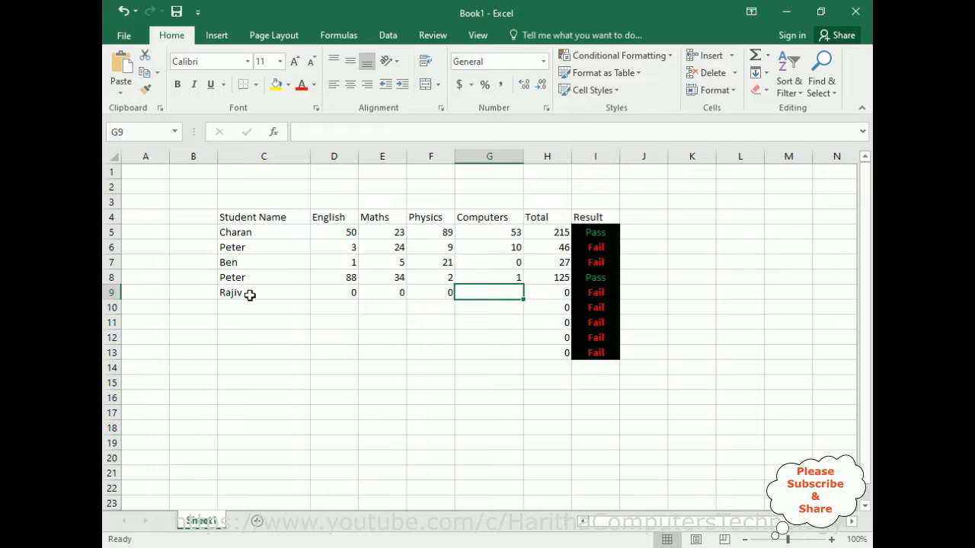
text(50)
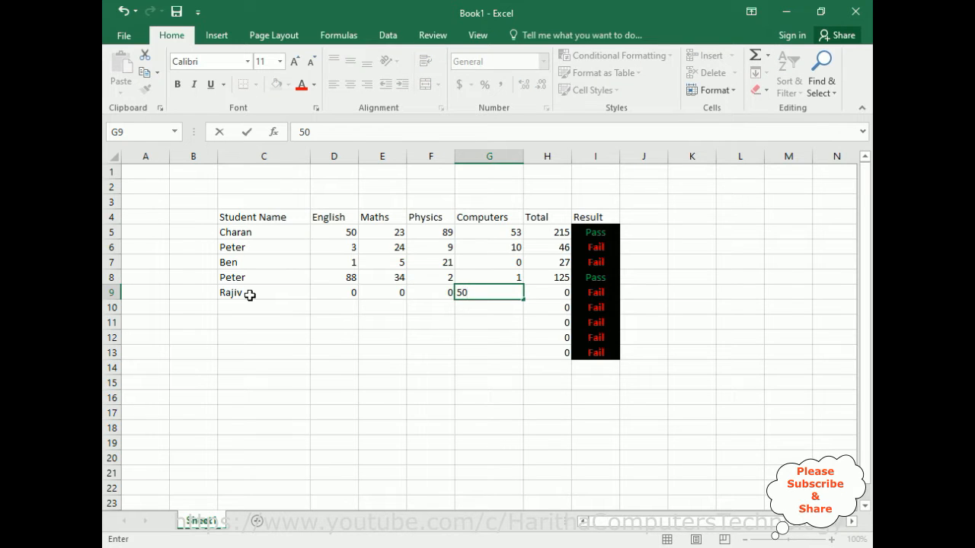
key(Tab)
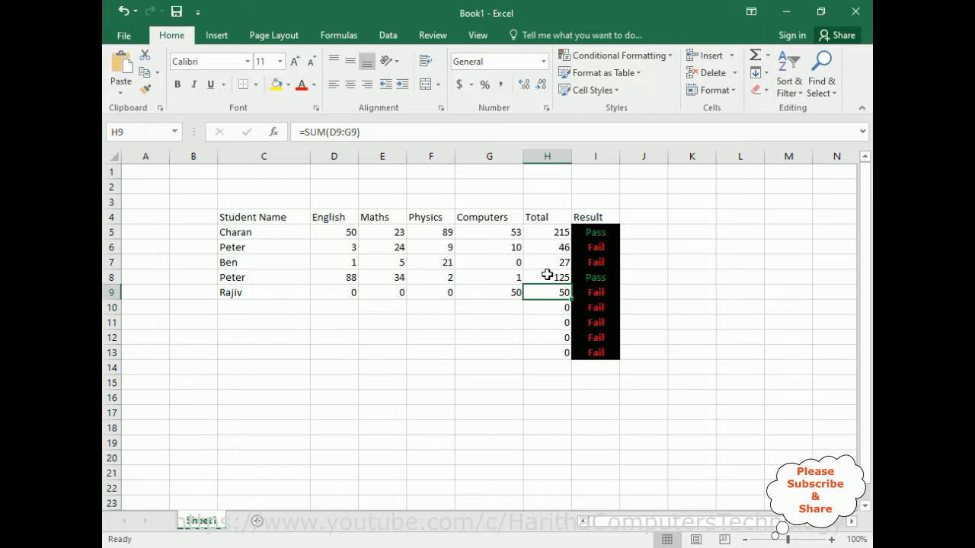
Change the Computers mark in G9 to 70.
click(511, 293)
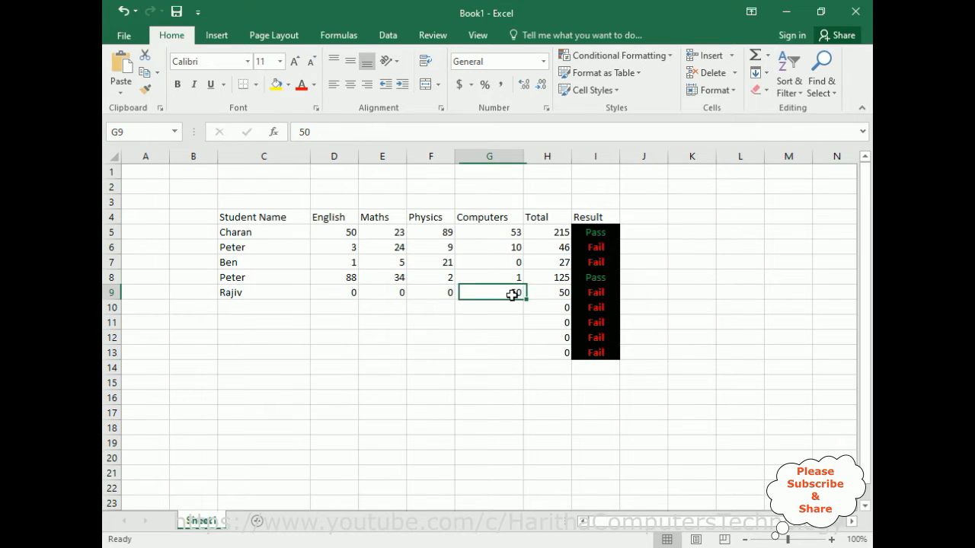
double_click(513, 296)
key(BackSpace)
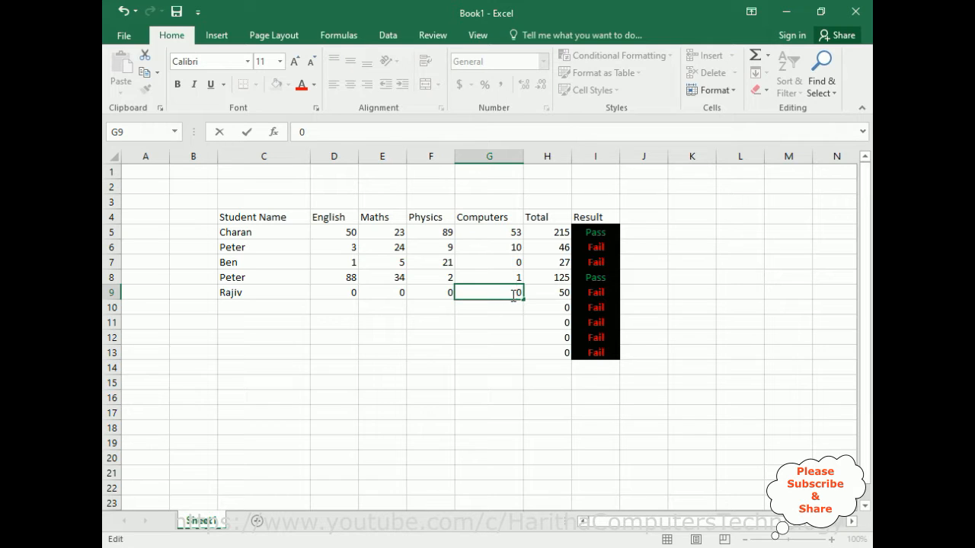
text(7)
key(Tab)
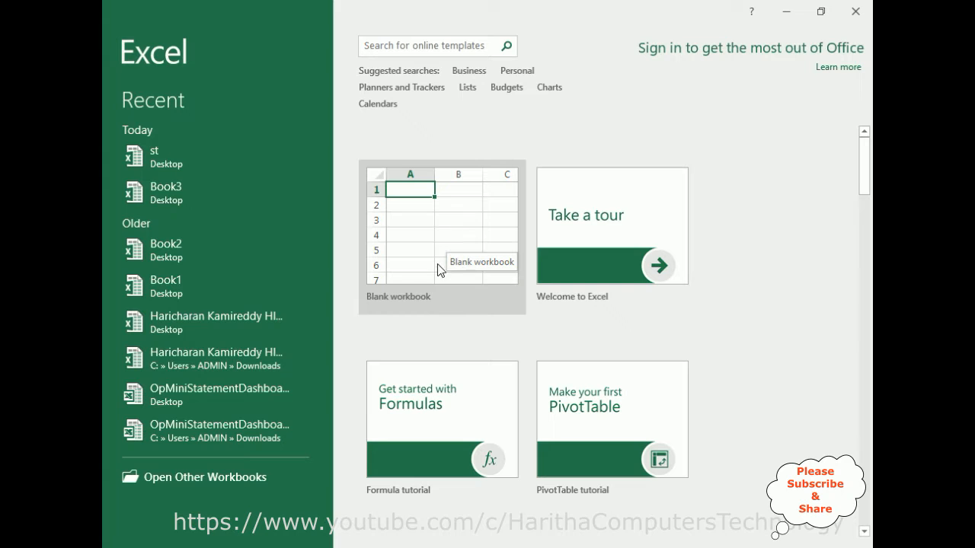
In a new blank workbook, enter the heading "Student Name" in C4 and widen column C to fit it.
click(419, 233)
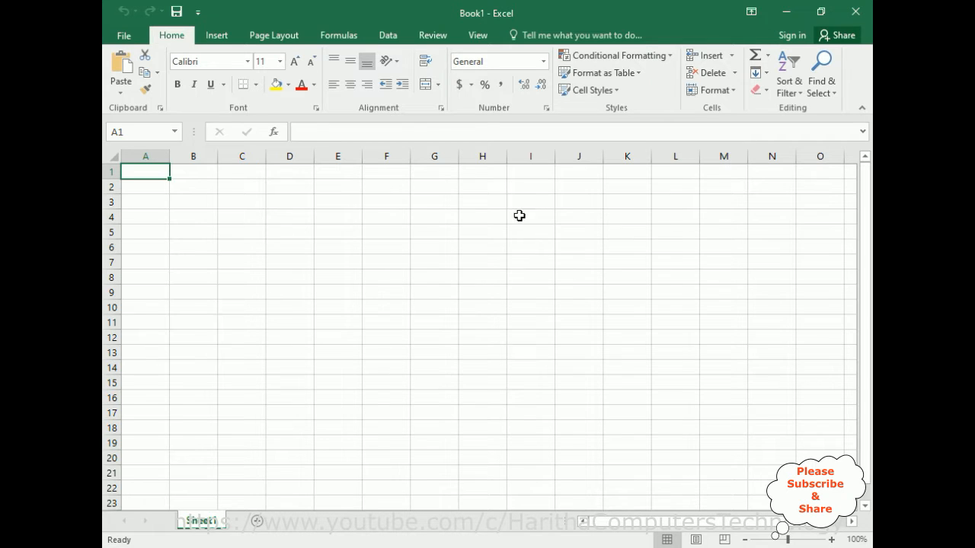
click(251, 222)
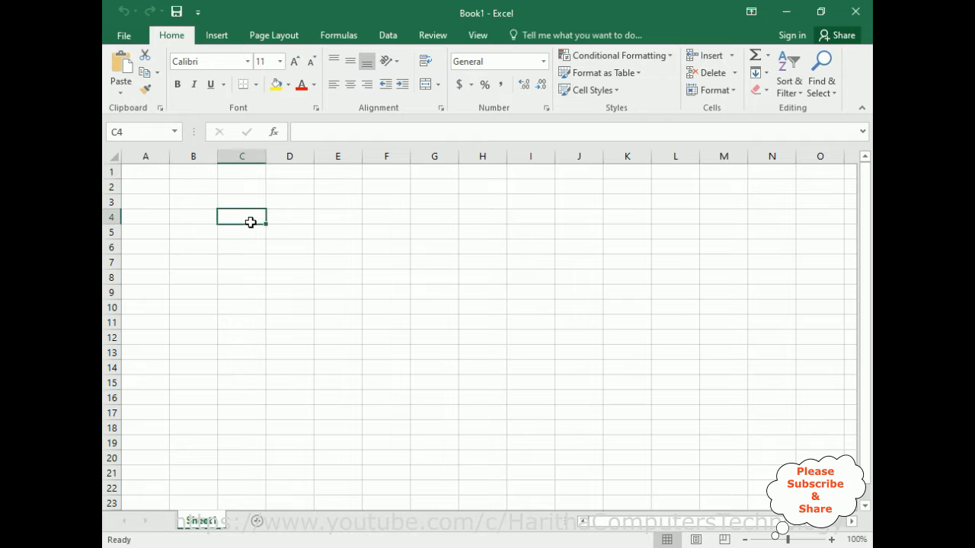
text(Student Name)
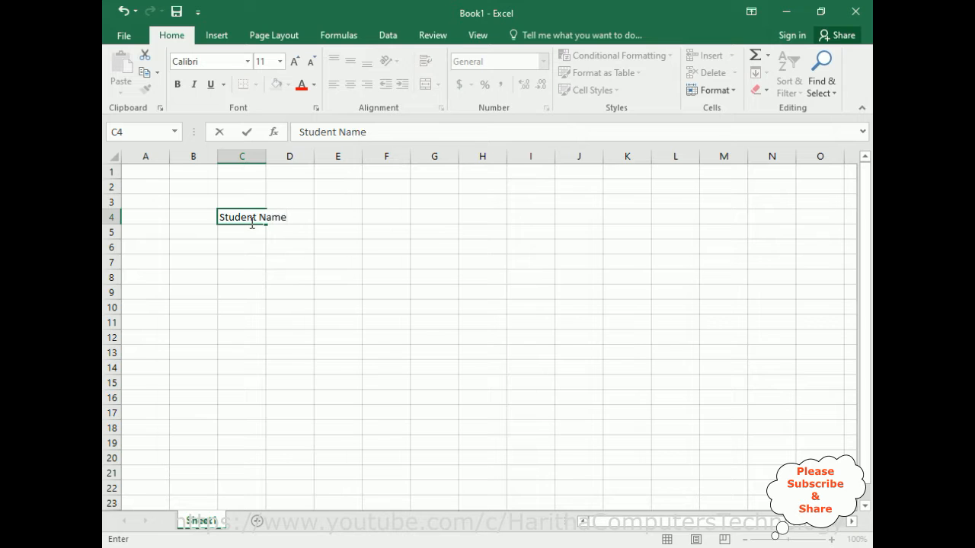
click(267, 156)
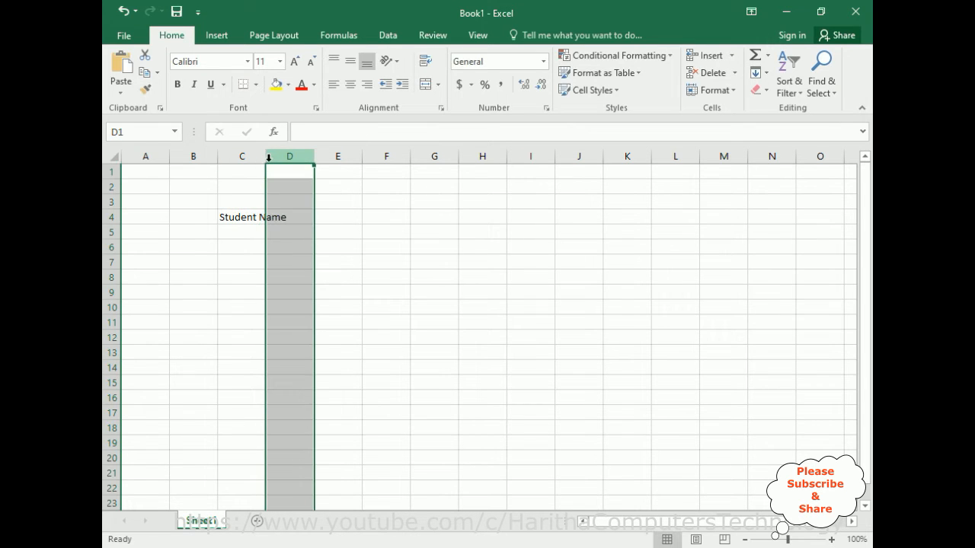
drag(265, 157, 310, 163)
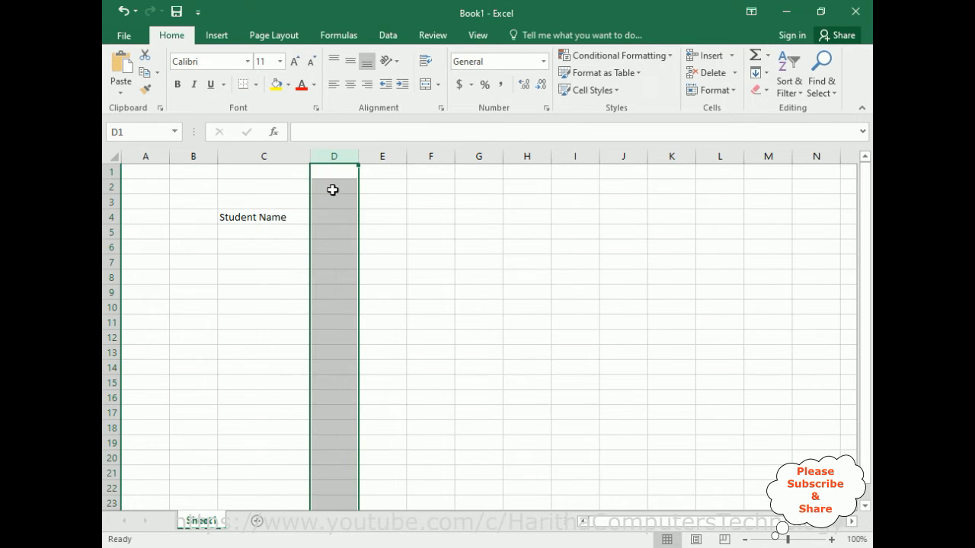
Enter the subject headings English, Maths and Physics in cells D4 to F4.
double_click(332, 217)
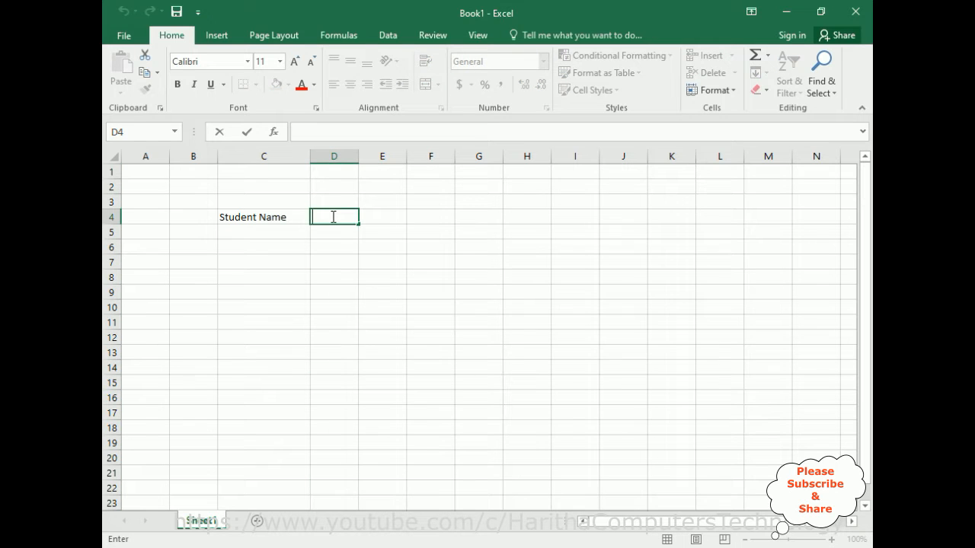
text(English)
key(Tab)
text(Maths)
key(Tab)
text(Phys)
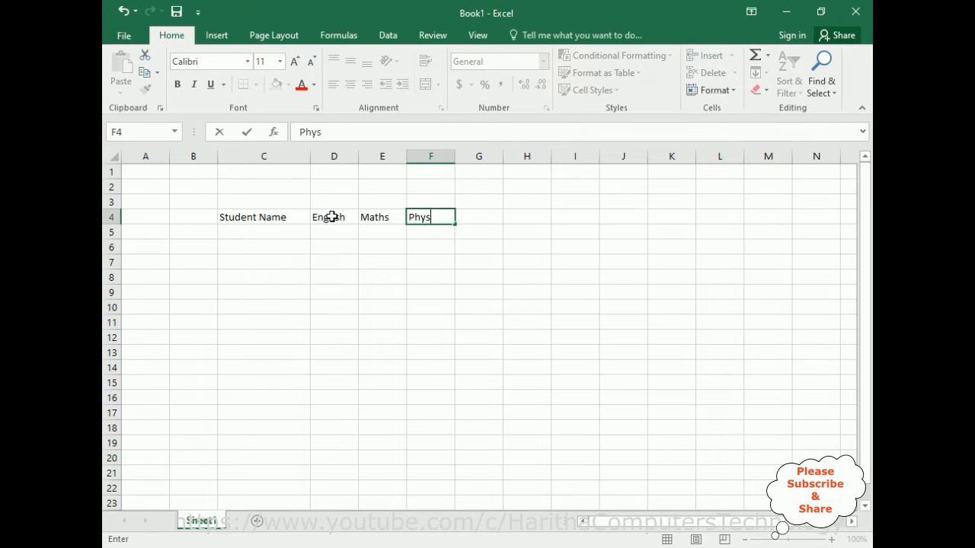
text(ic)
key(BackSpace)
text(ics)
key(Tab)
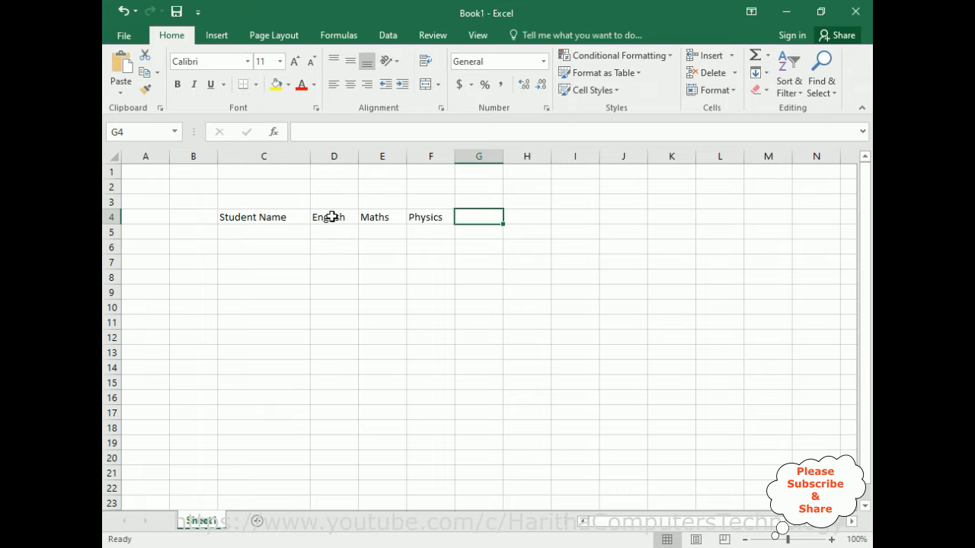
Enter the heading Computers in G4 and widen column G to fit it.
text(Computers)
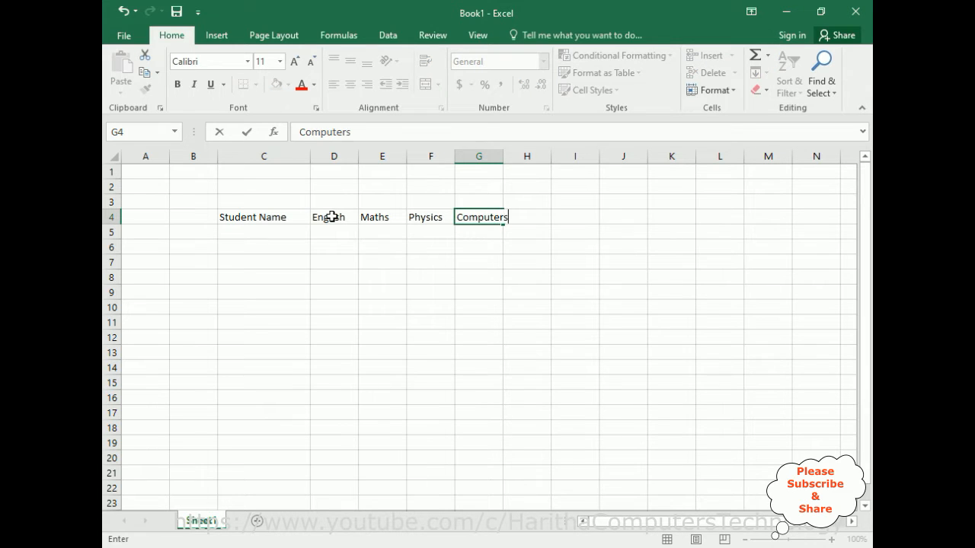
click(524, 160)
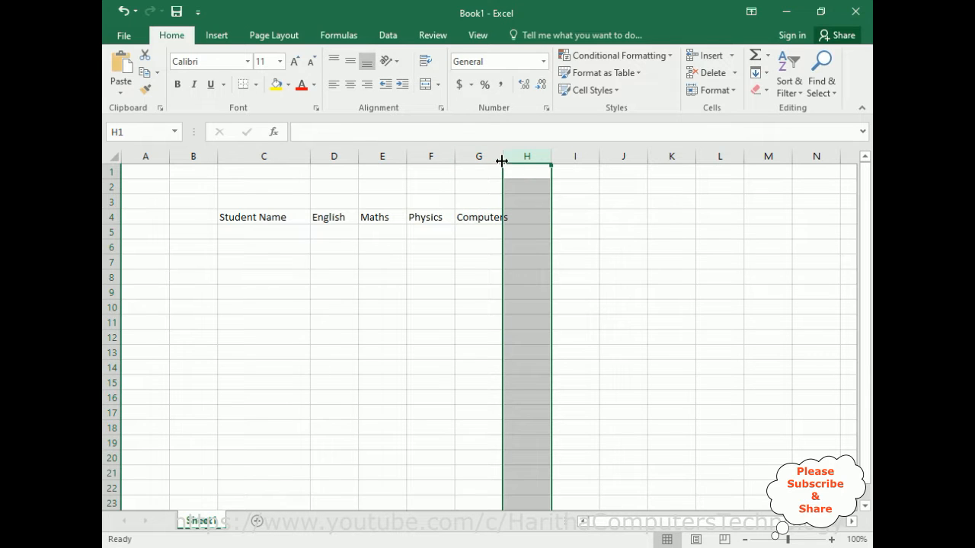
drag(503, 156, 524, 157)
Enter the headings Total in H4 and Result in I4.
click(552, 220)
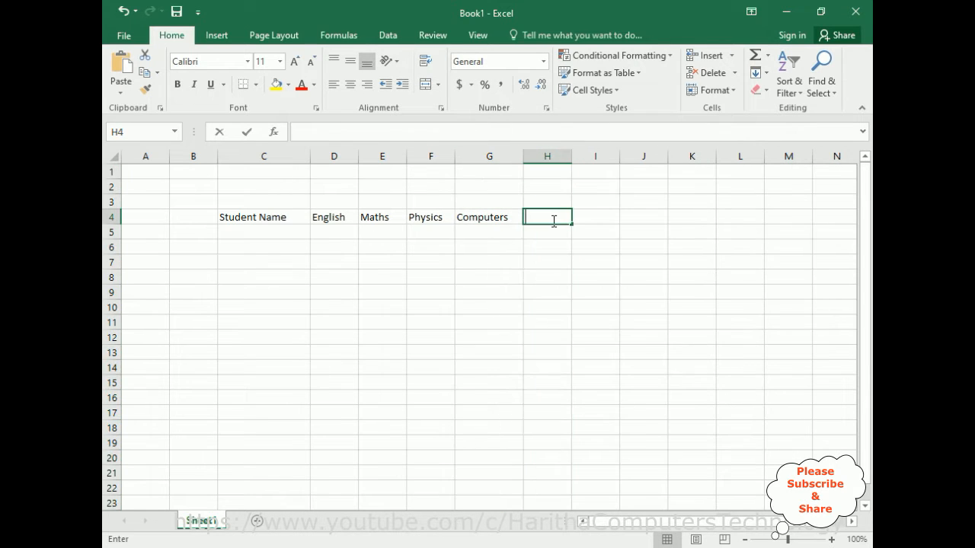
text(tOT)
key(BackSpace)
key(BackSpace)
key(BackSpace)
text(Total)
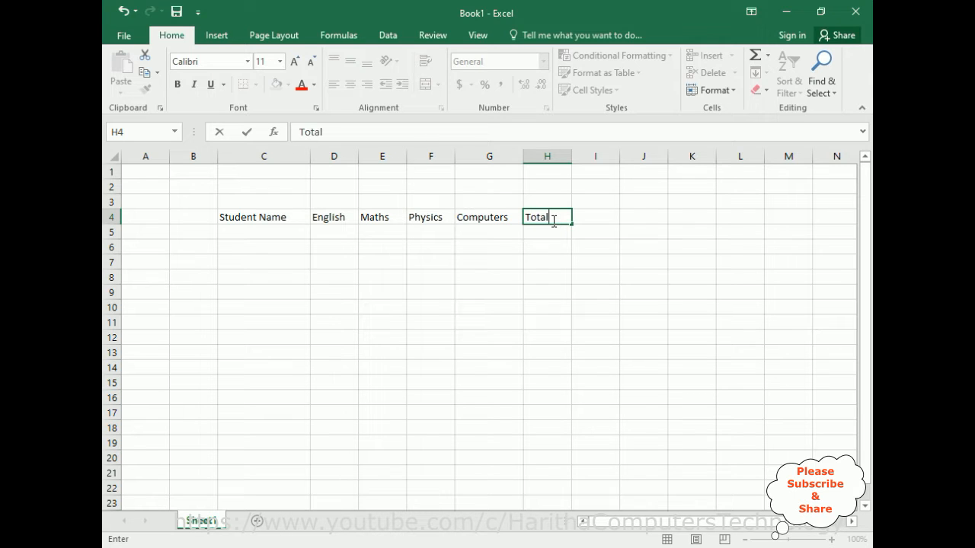
key(Tab)
text(Resul)
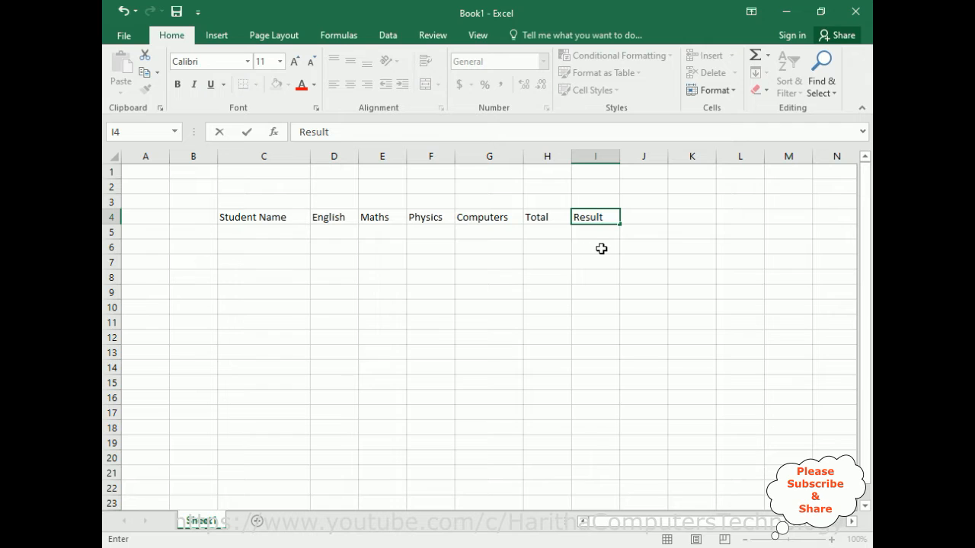
Enter the first student's name in C5 with marks English 50, Maths 23, Physics 89 and Computers 53.
click(249, 232)
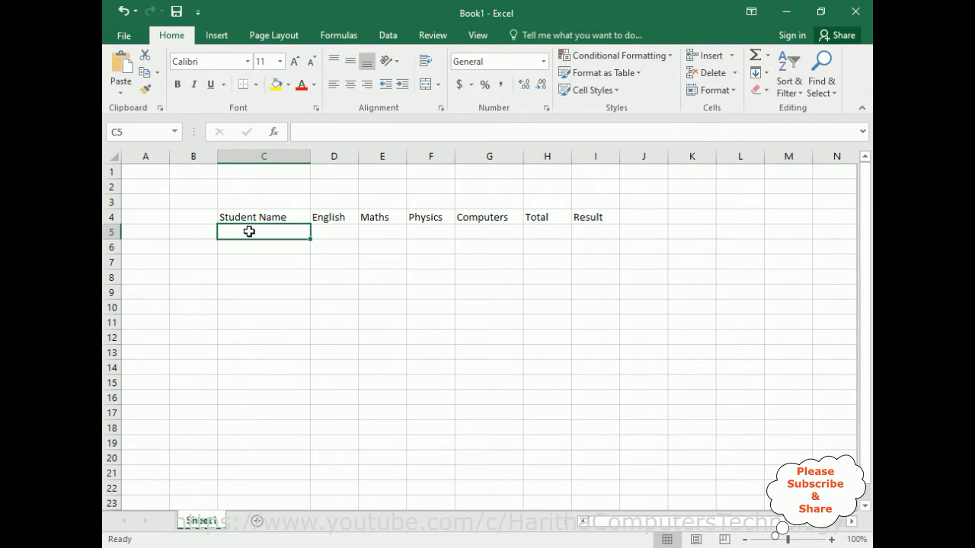
text(Charan)
key(Tab)
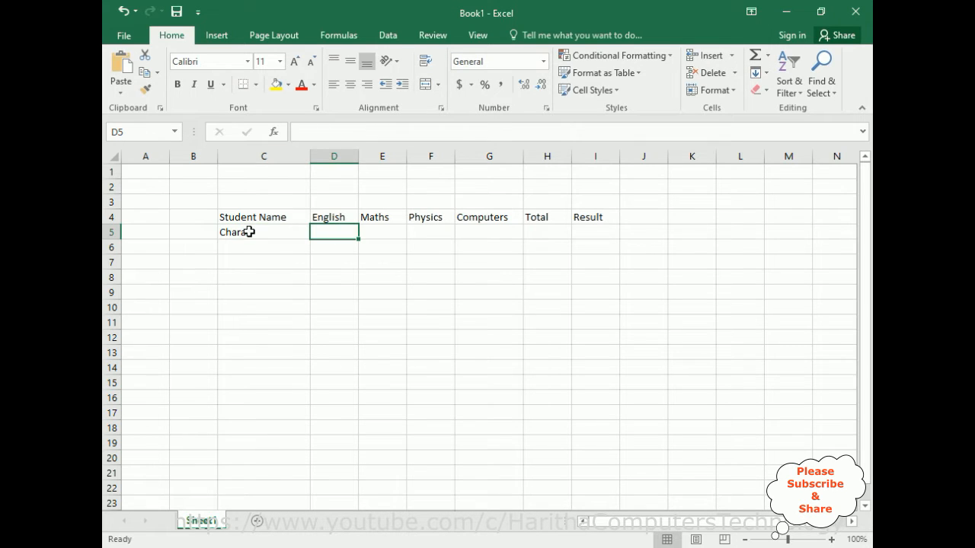
text(50)
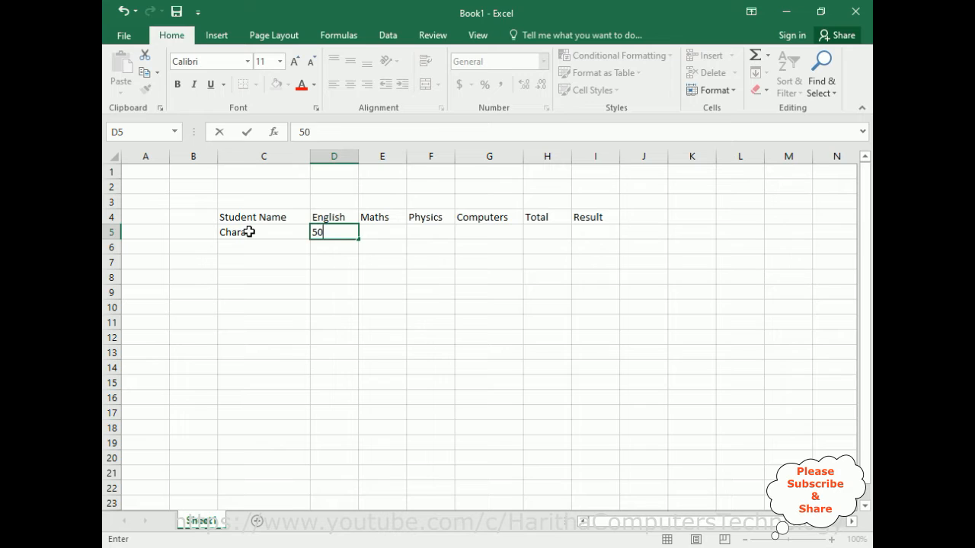
key(Tab)
text(23)
key(Tab)
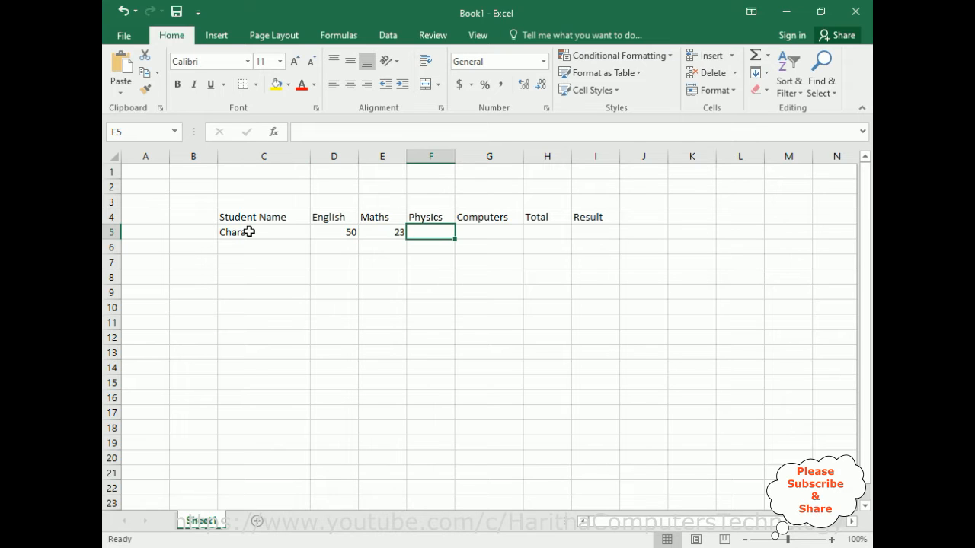
text(89)
key(Tab)
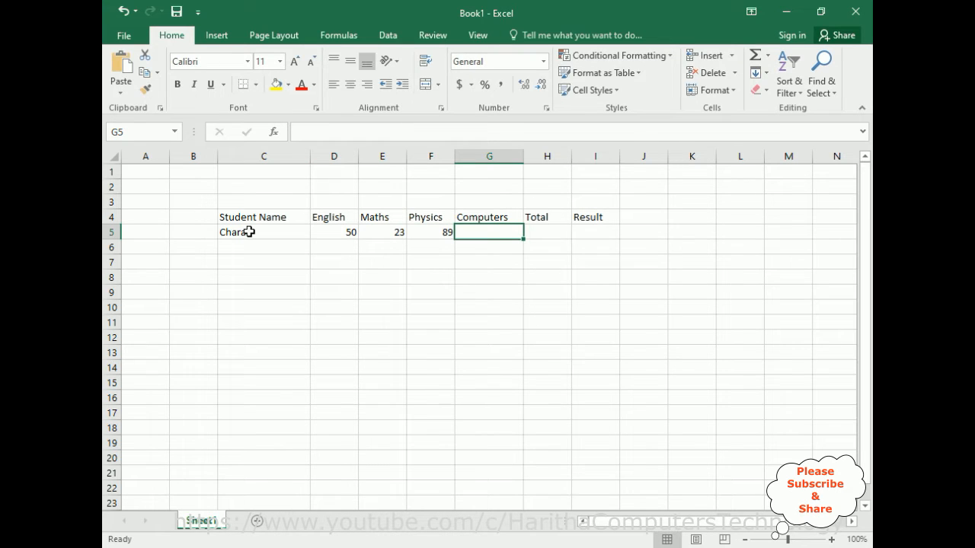
text(5)
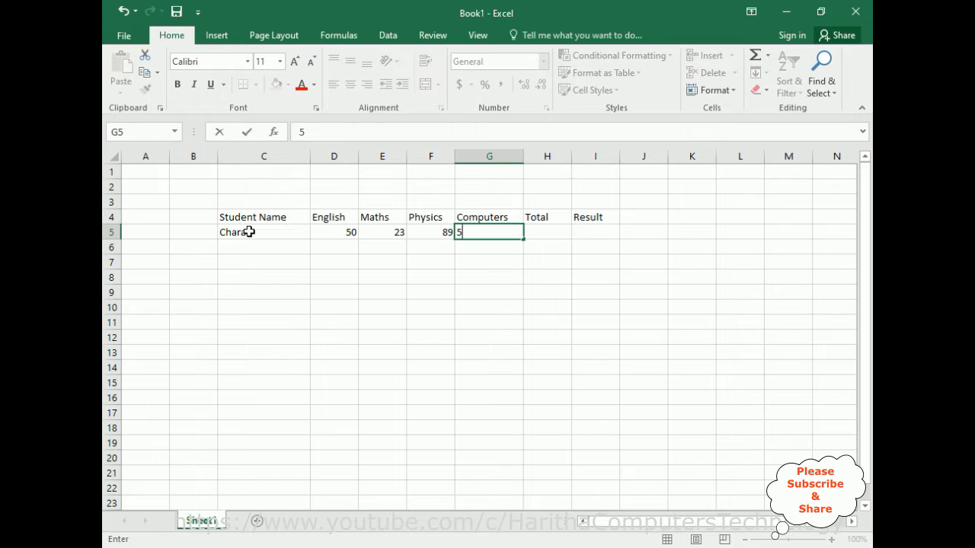
text(3)
Total the marks D5:G5 in H5 with AutoSum and fill the formula down to H13.
click(547, 233)
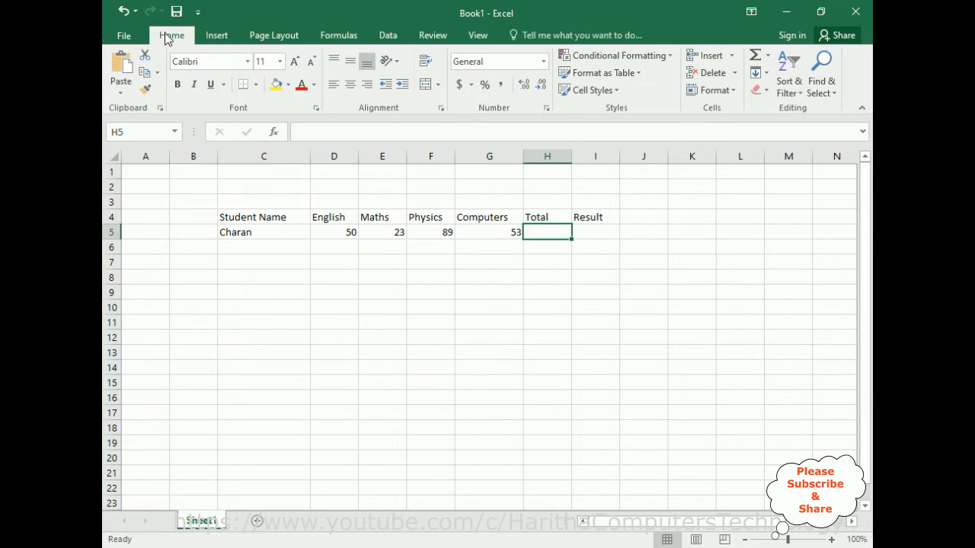
click(340, 37)
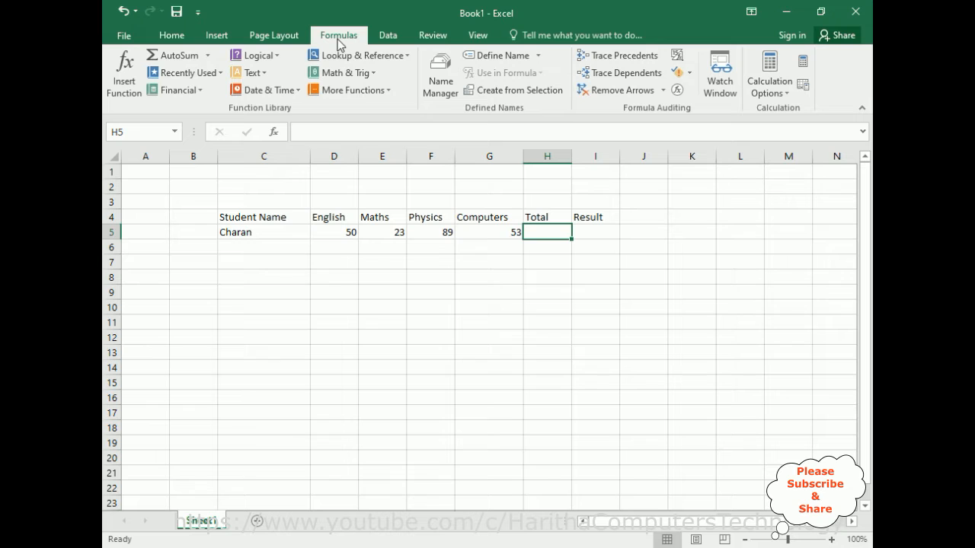
click(186, 58)
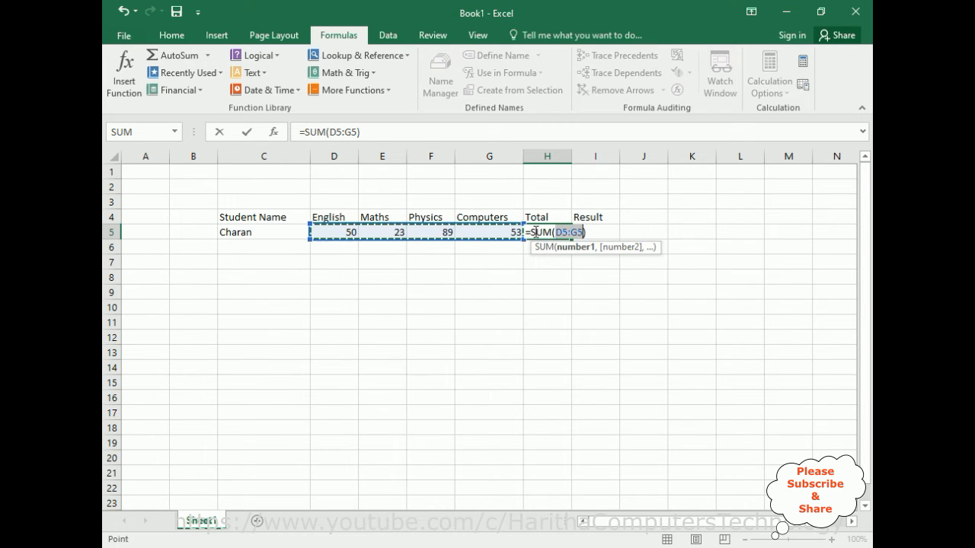
key(Return)
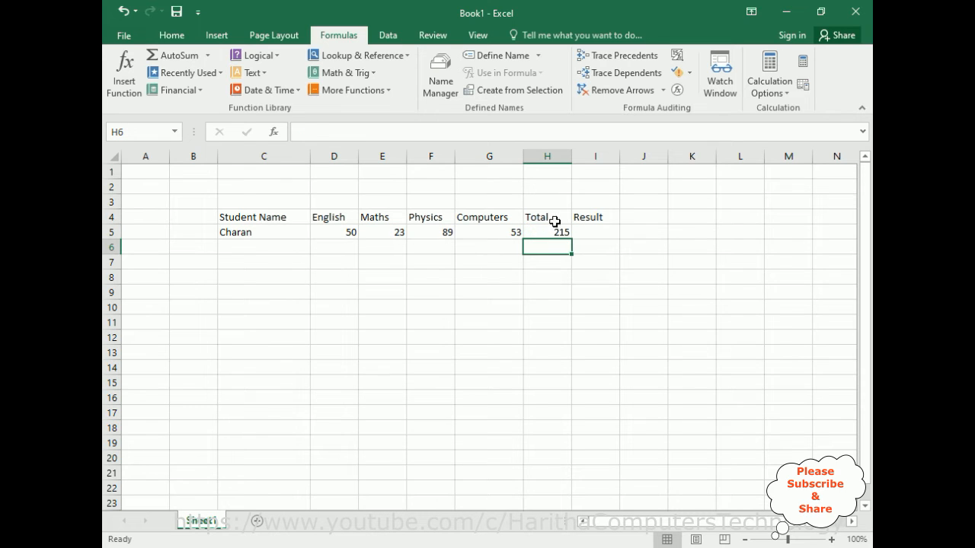
click(547, 233)
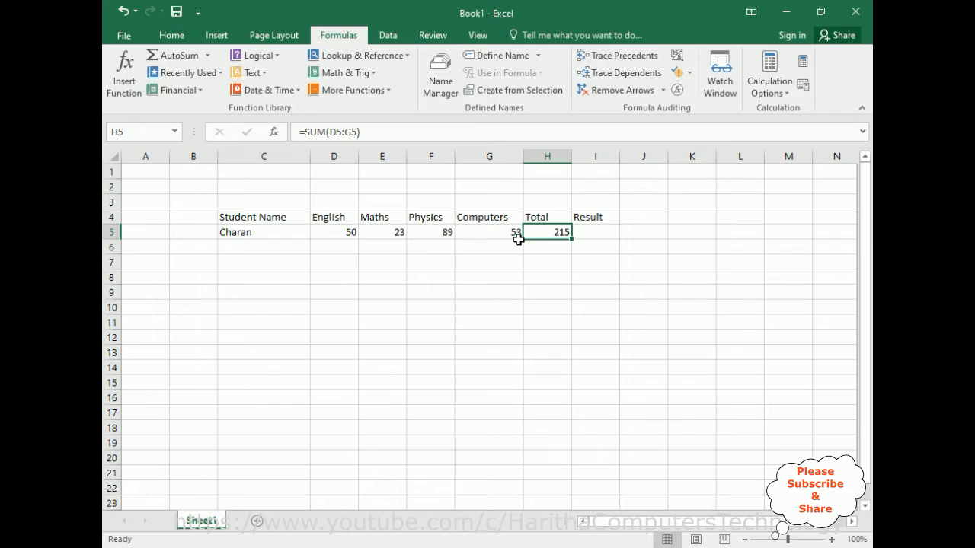
drag(573, 239, 568, 355)
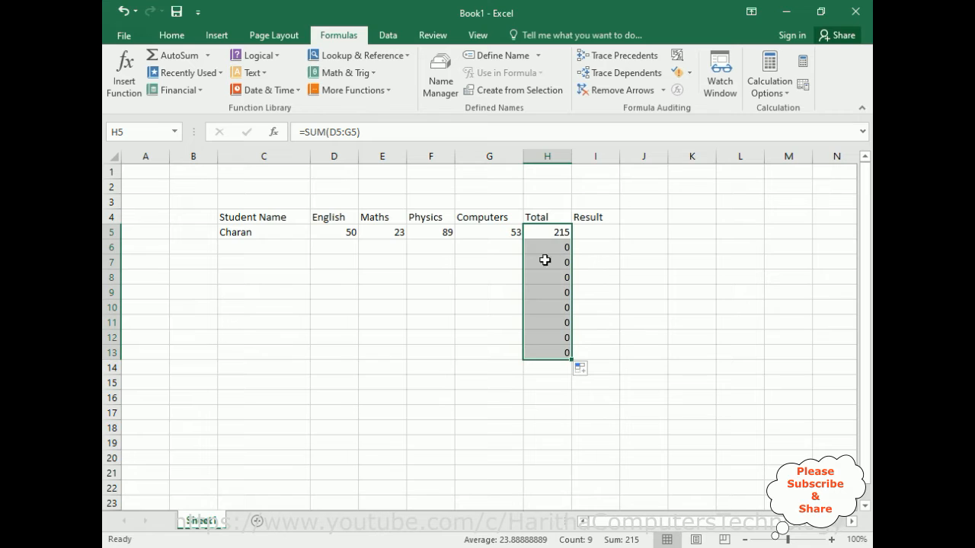
Enter the formula =IF(H5<60,"Fail","Pass") in I5 to grade the first student's total.
click(588, 232)
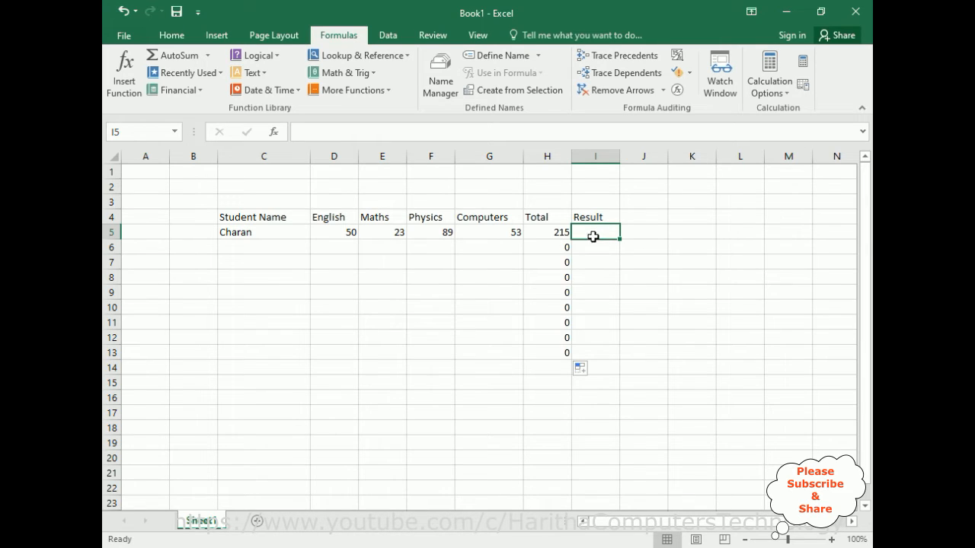
click(331, 134)
text(=)
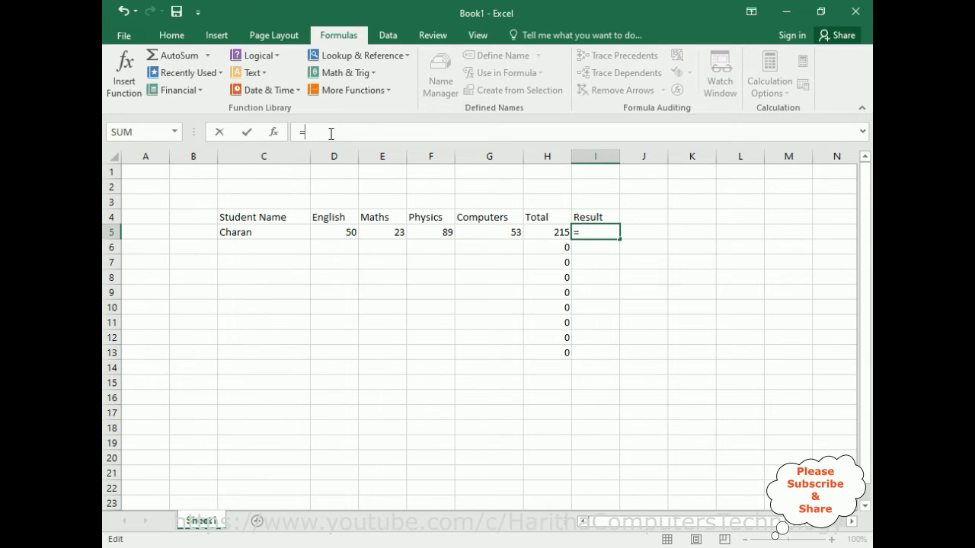
text(if()
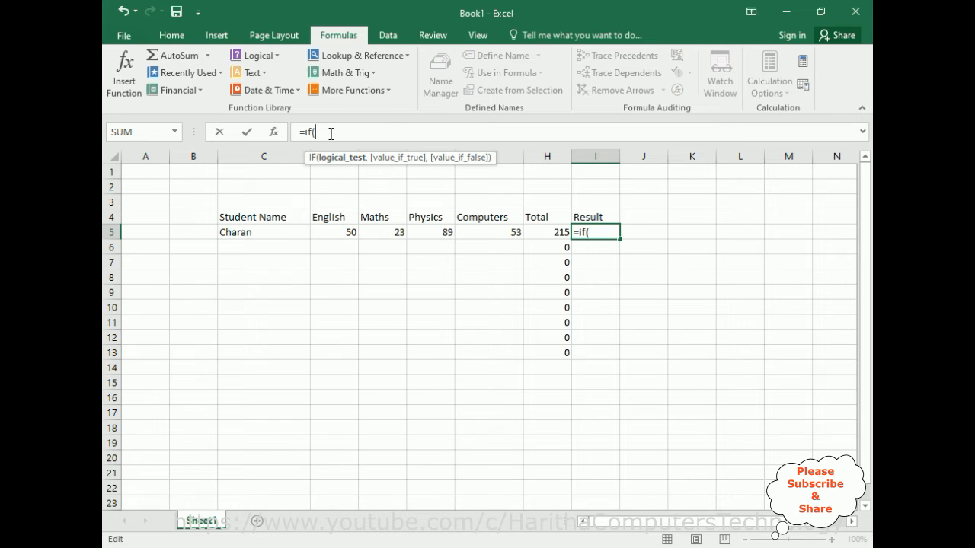
click(549, 237)
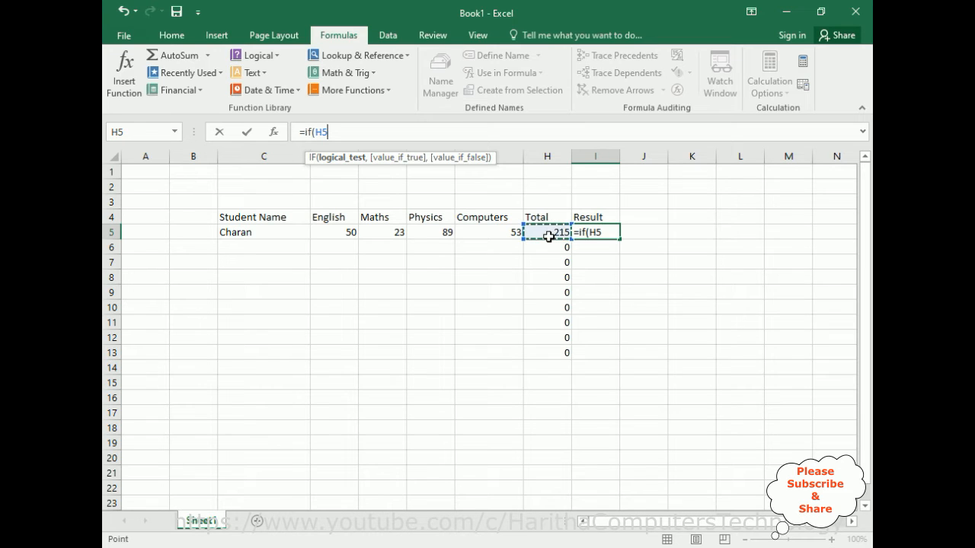
text(<60,)
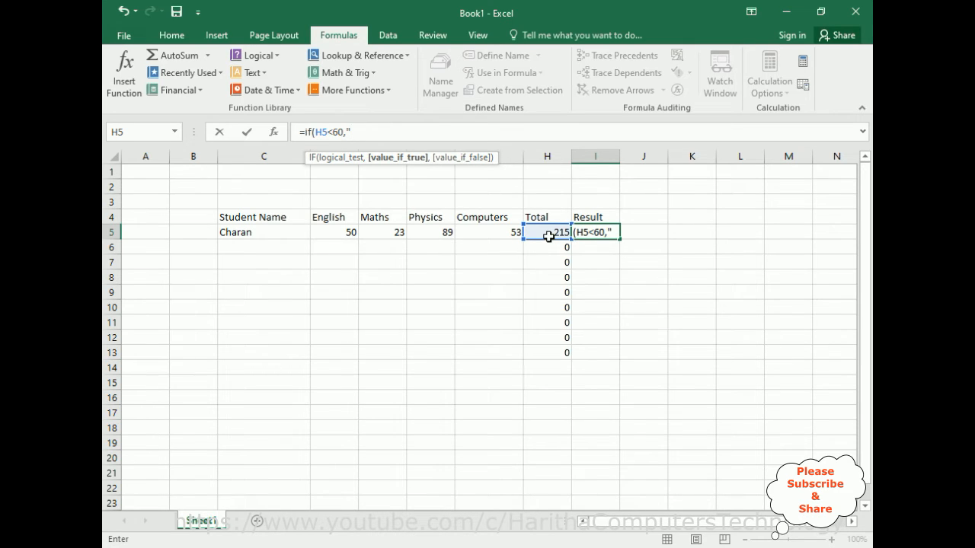
text("Fail",)
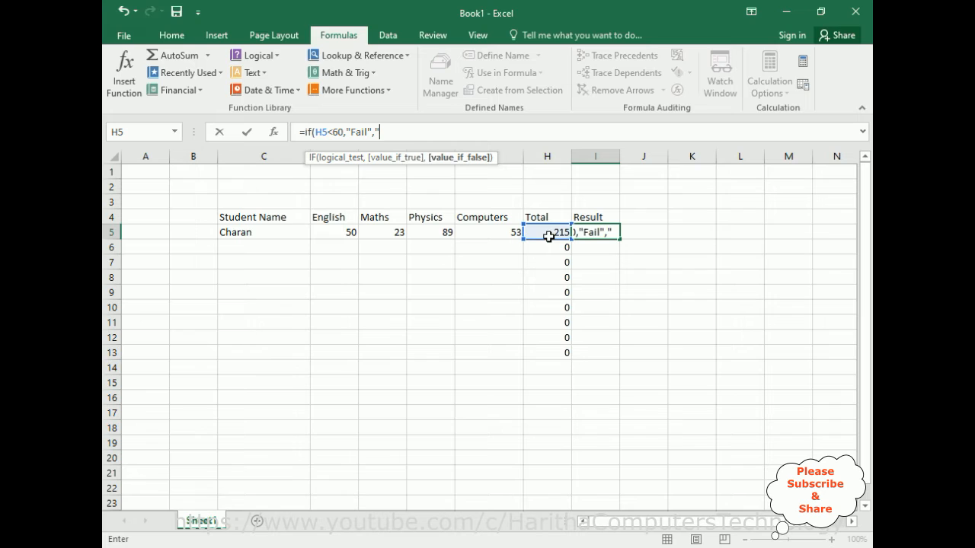
text("Pass")
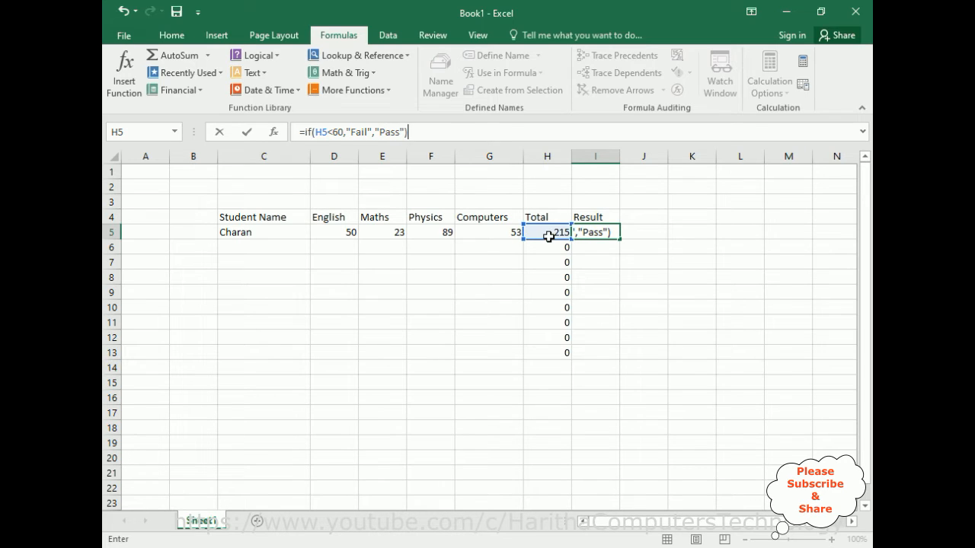
key(Return)
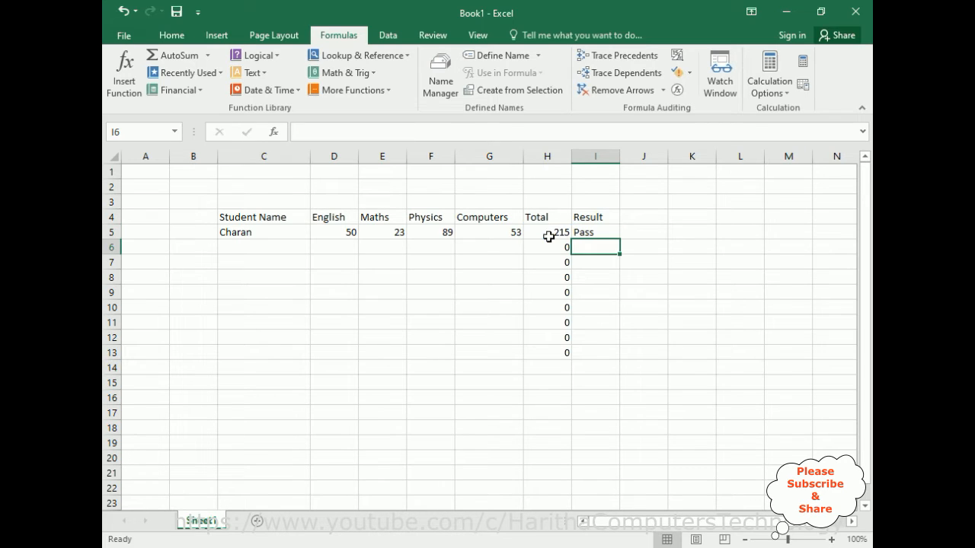
Start a new conditional formatting rule for I5 that formats cells with specific text containing Pass.
click(598, 232)
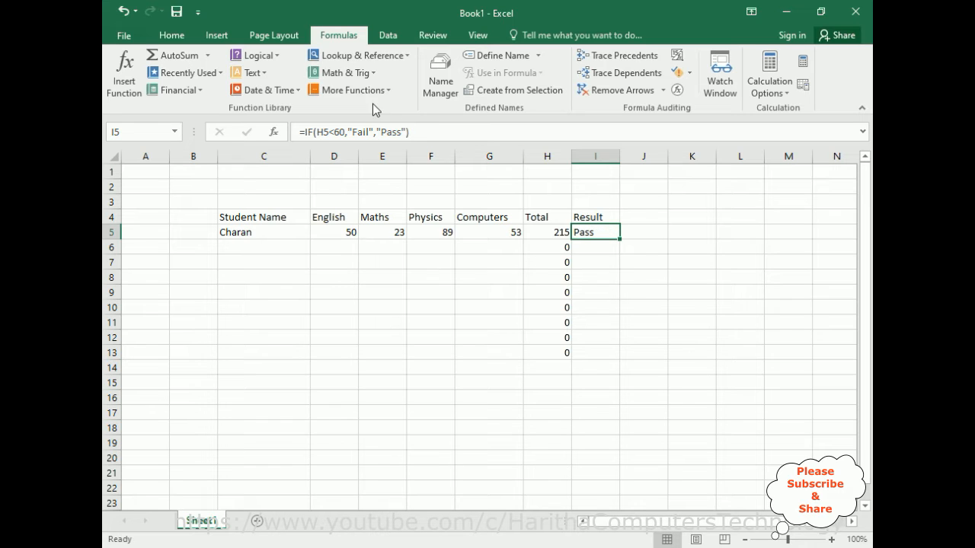
click(157, 40)
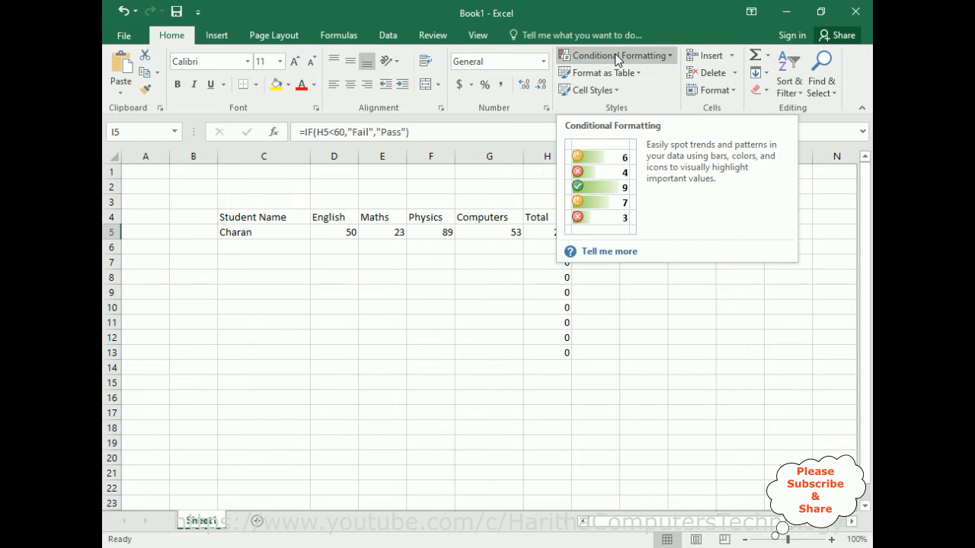
click(672, 58)
mouse_move(646, 81)
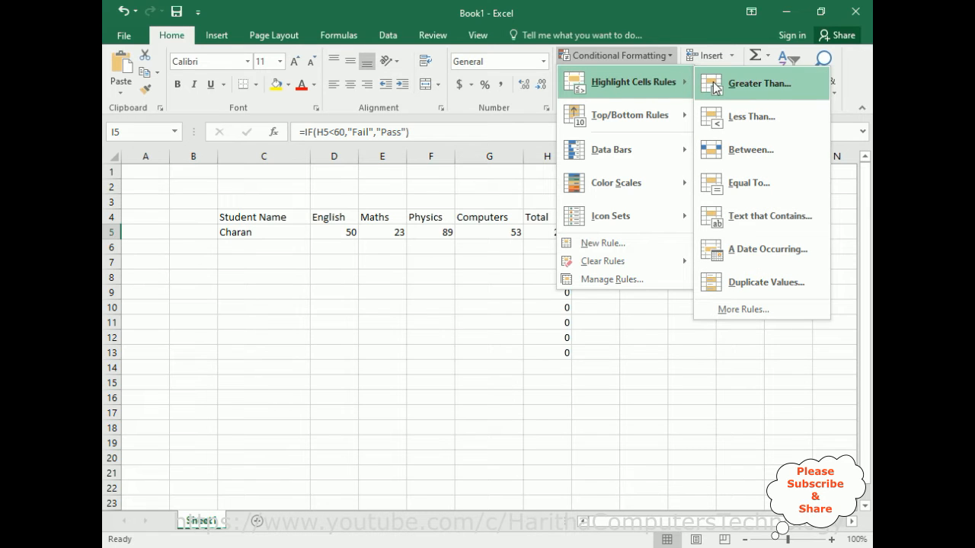
click(745, 310)
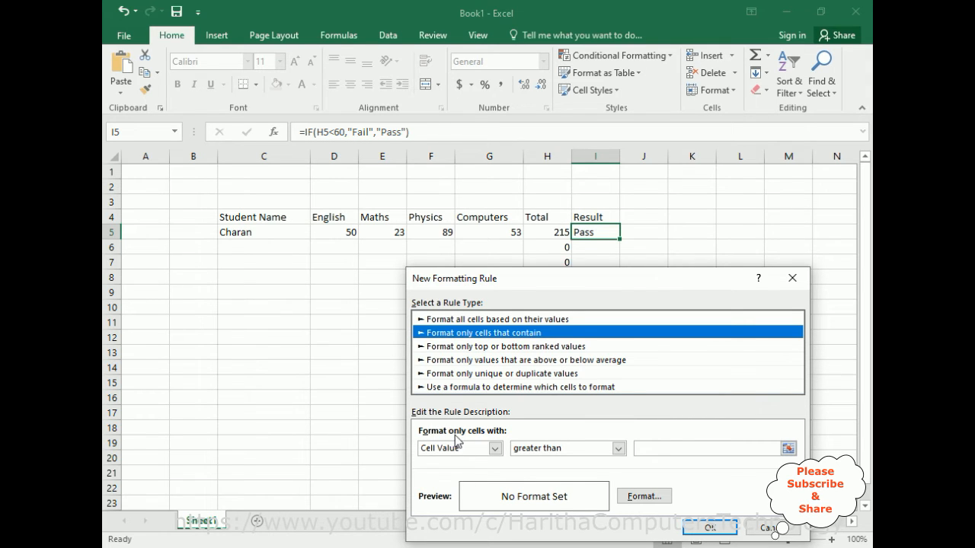
drag(581, 283, 581, 207)
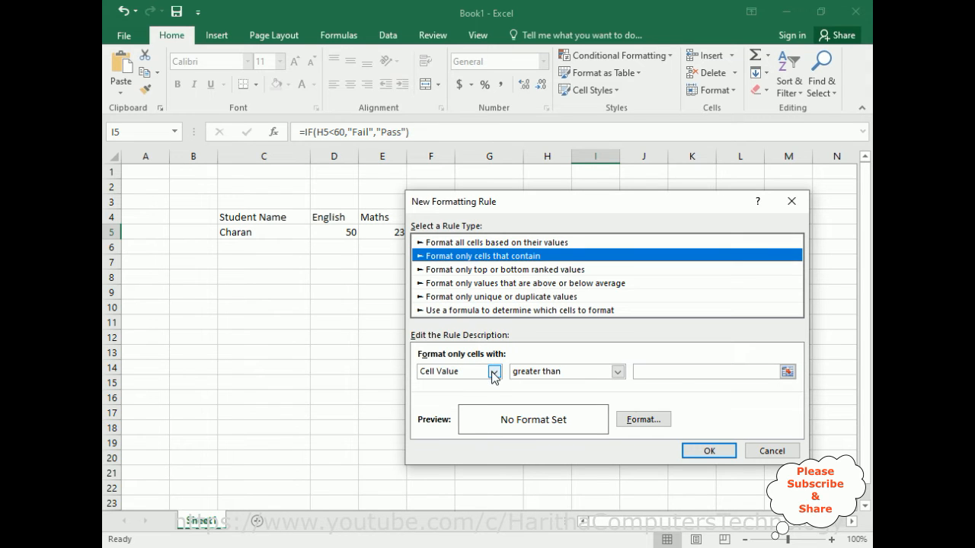
click(493, 372)
click(454, 396)
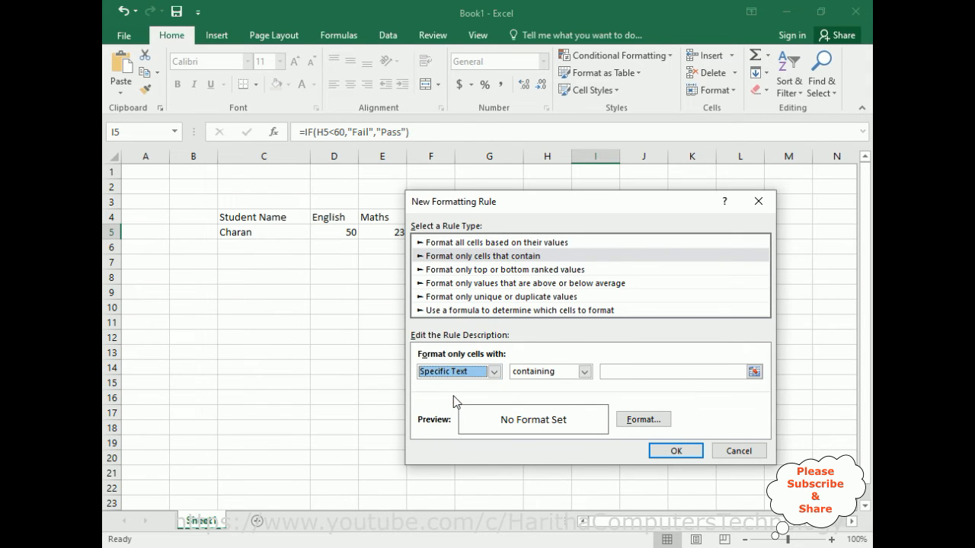
drag(599, 207, 459, 270)
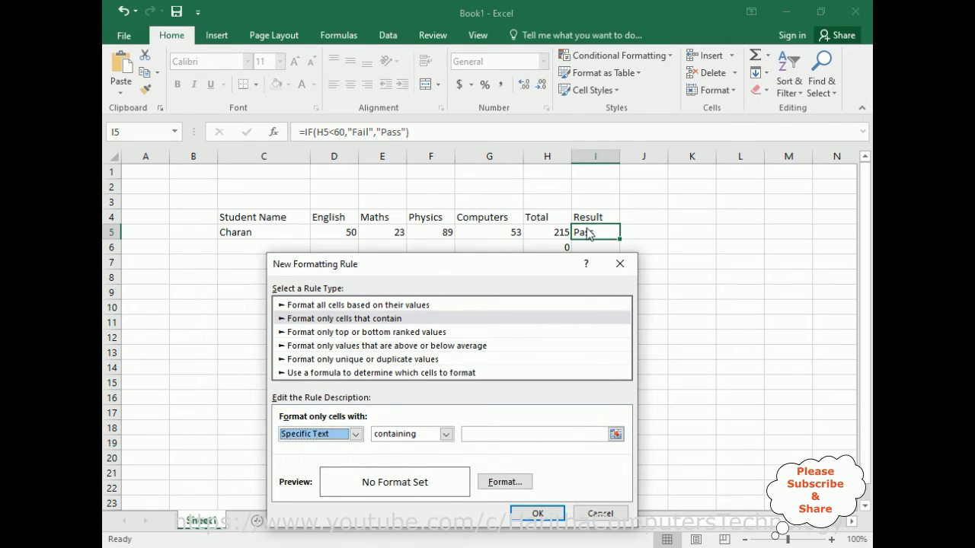
click(490, 436)
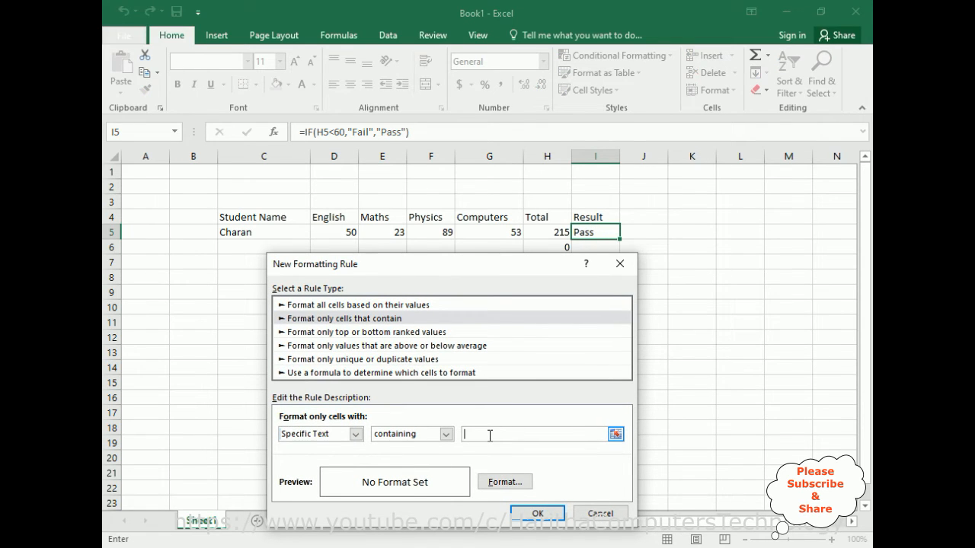
text(Pass)
Set the Pass rule's background fill to black.
click(496, 485)
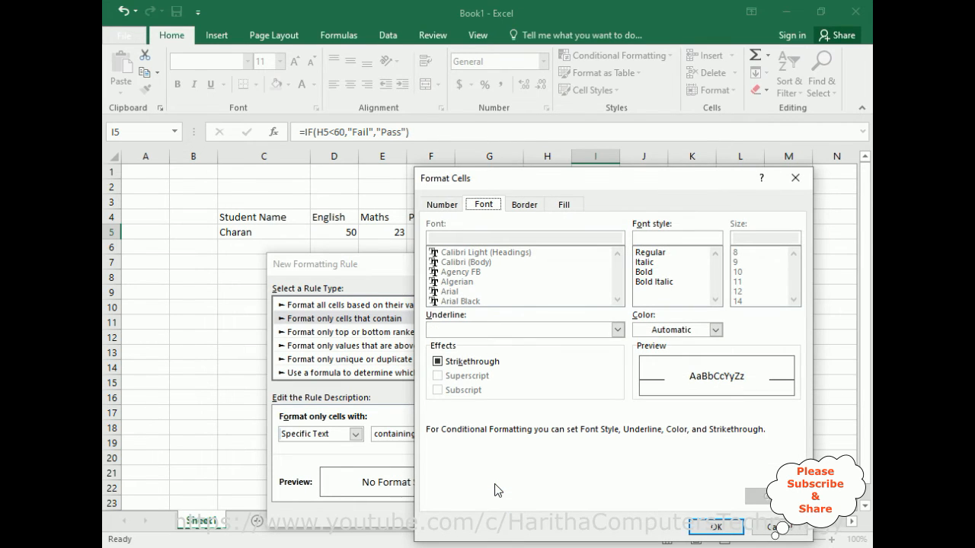
click(568, 205)
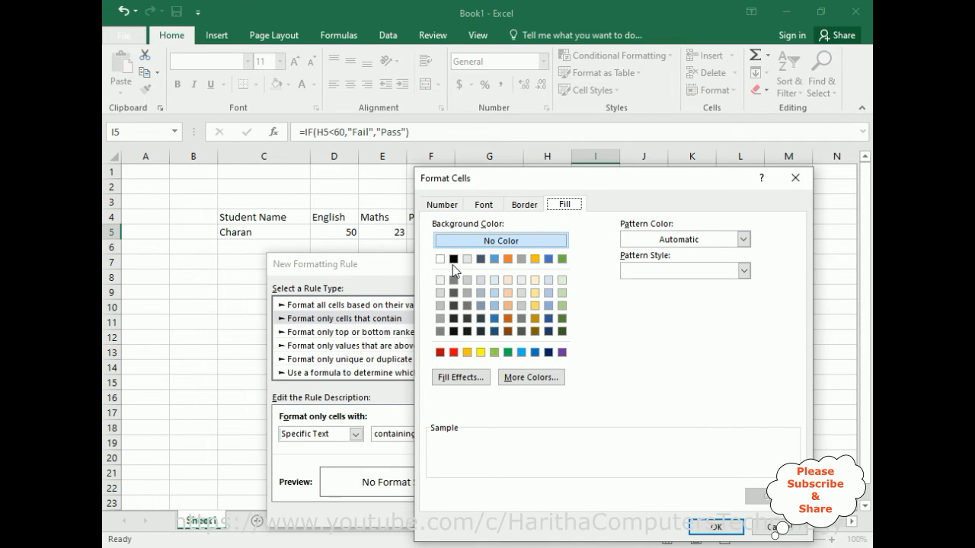
click(508, 352)
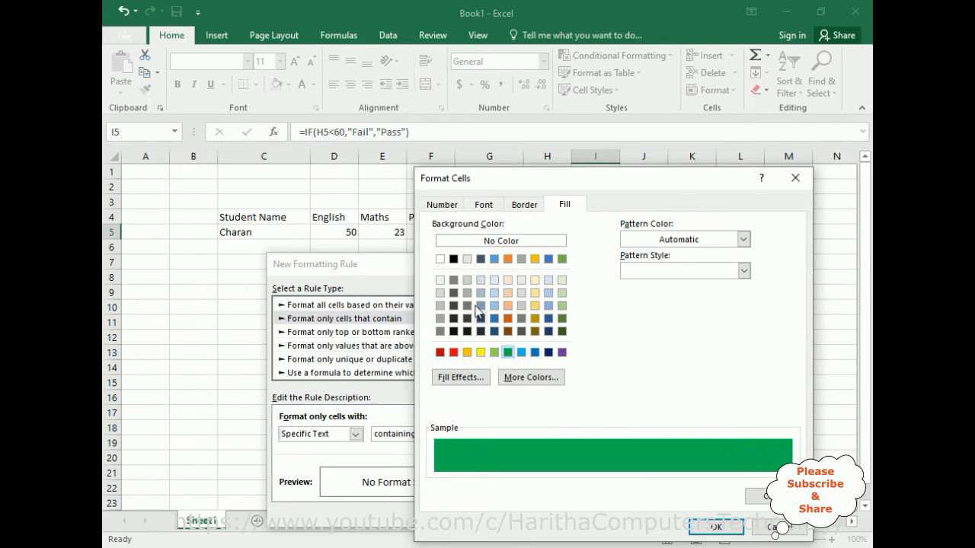
click(453, 259)
click(732, 518)
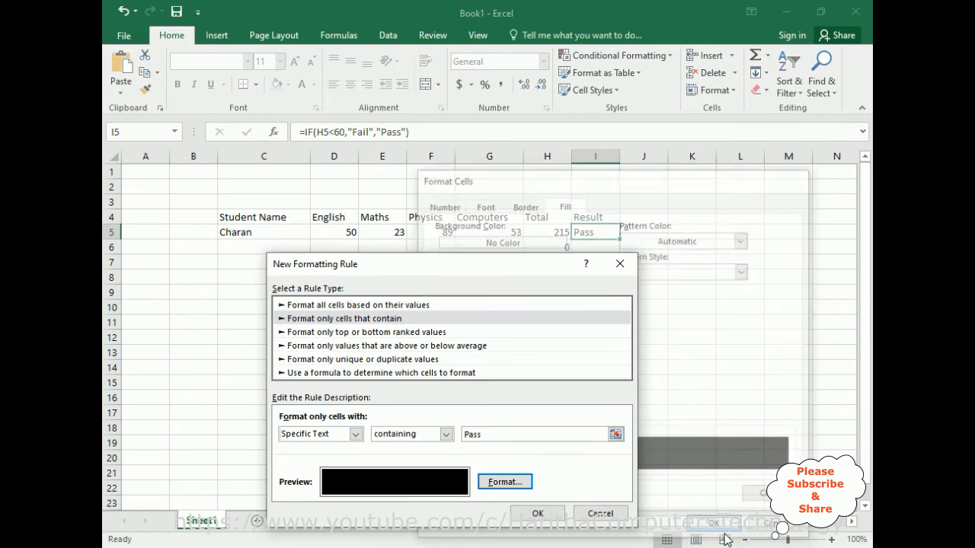
Set the Pass rule's font color to green, apply the rule to I5 and center the cell's text.
click(503, 482)
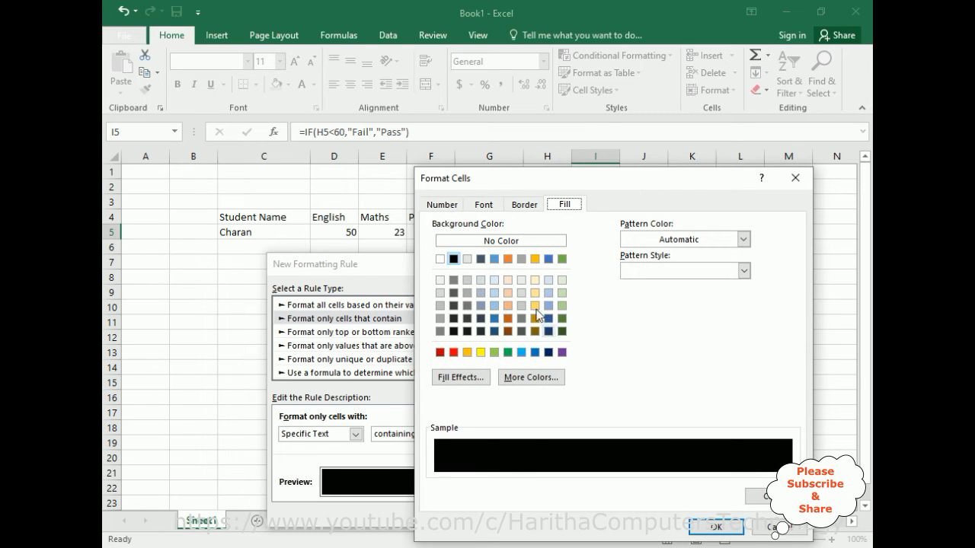
click(486, 207)
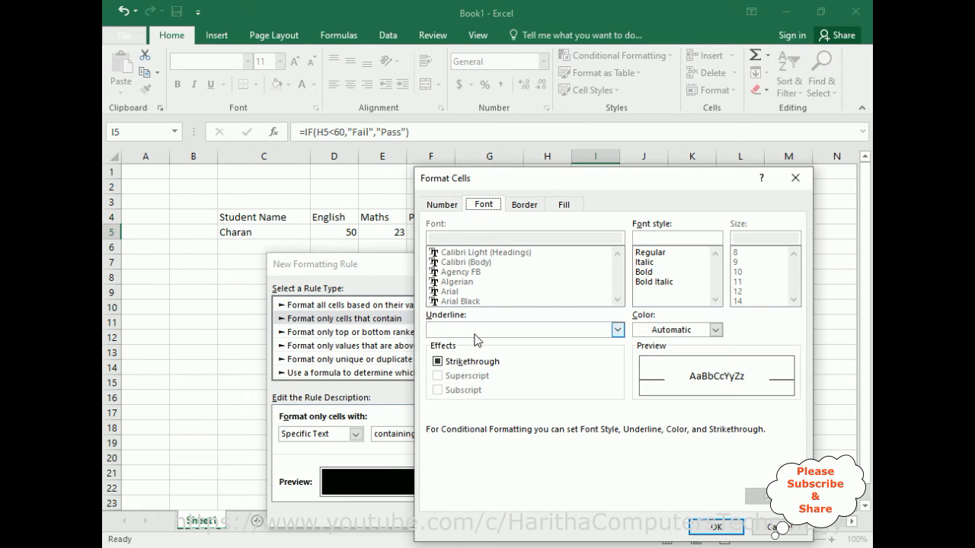
click(717, 330)
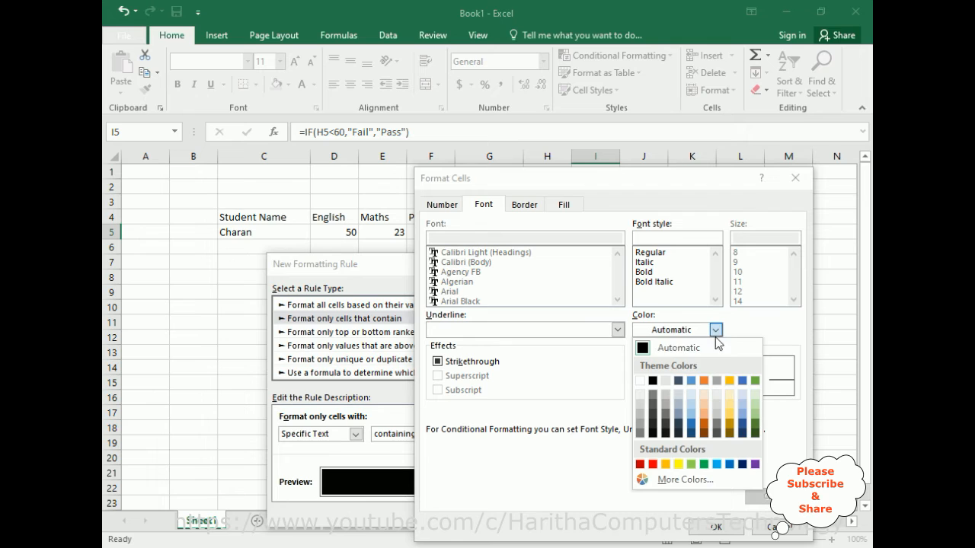
click(705, 465)
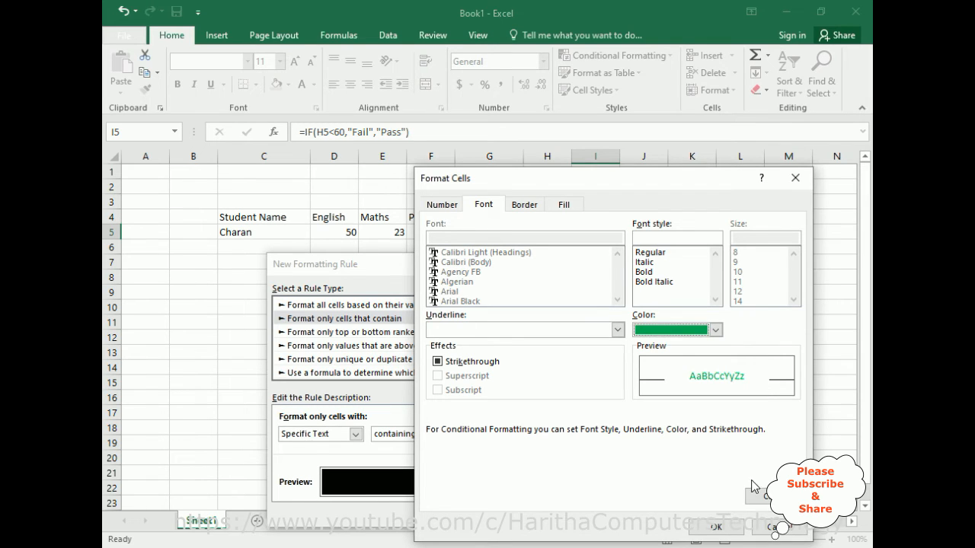
click(730, 528)
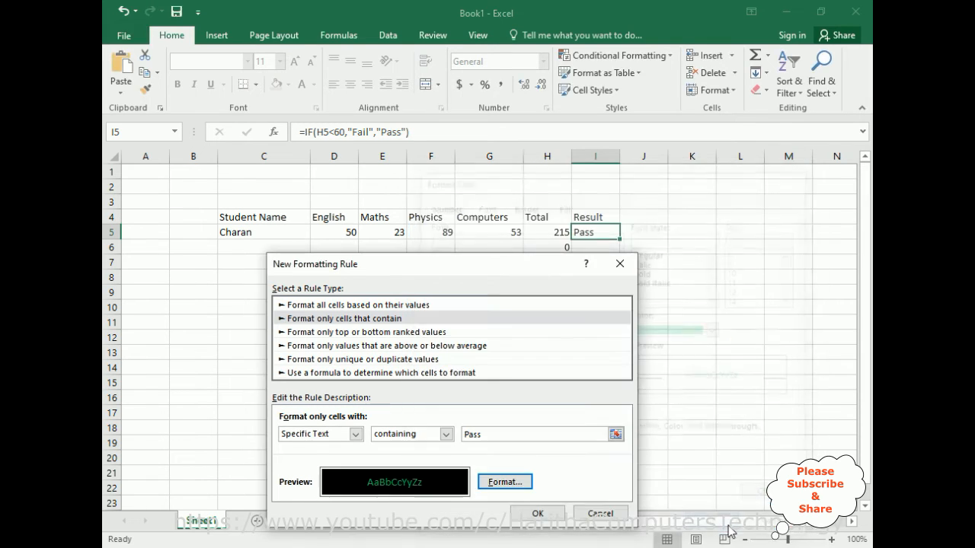
click(539, 515)
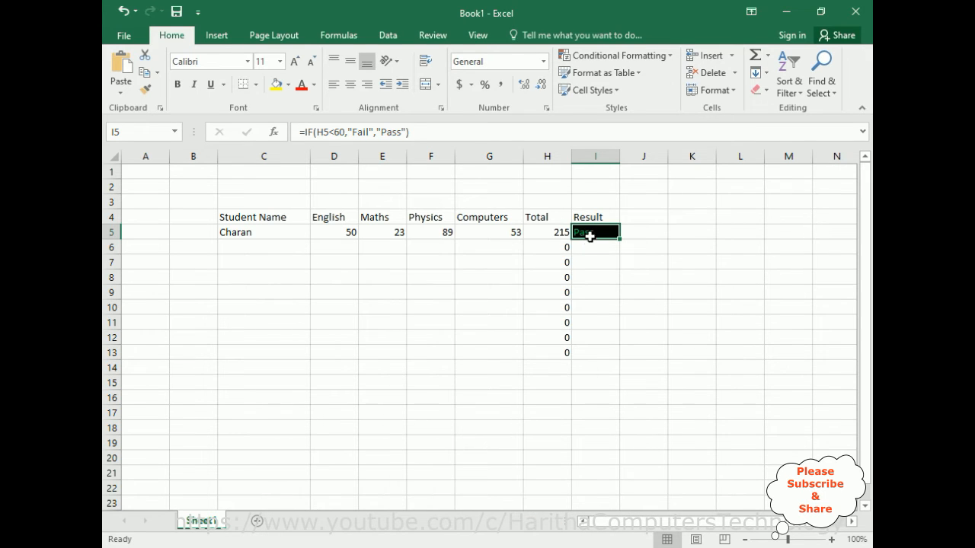
click(351, 86)
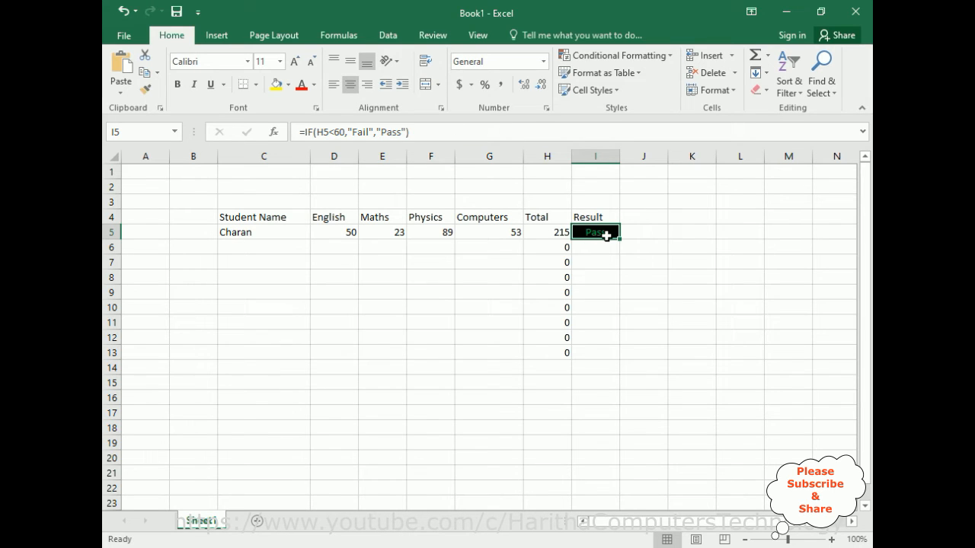
Start a second conditional formatting rule for I5 that formats cells with specific text containing Fail.
click(619, 56)
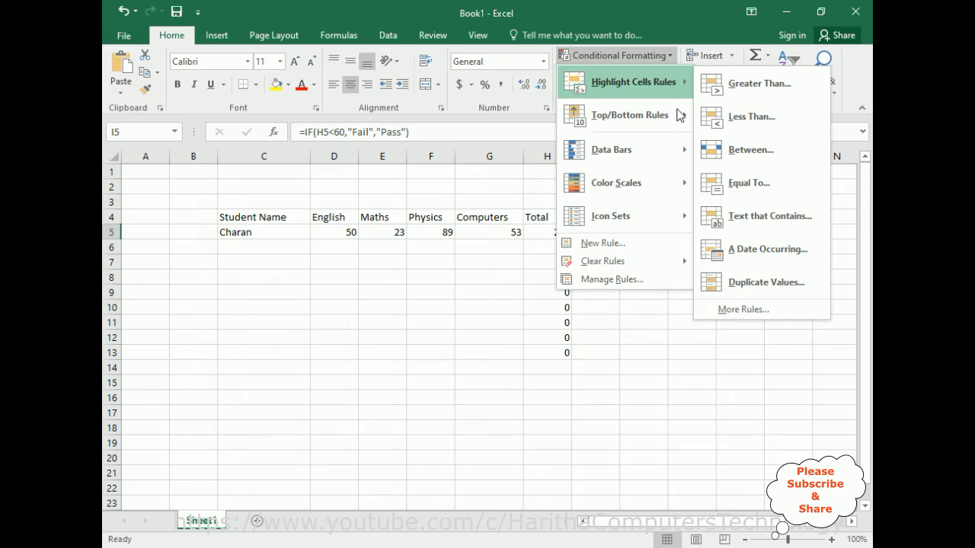
click(728, 314)
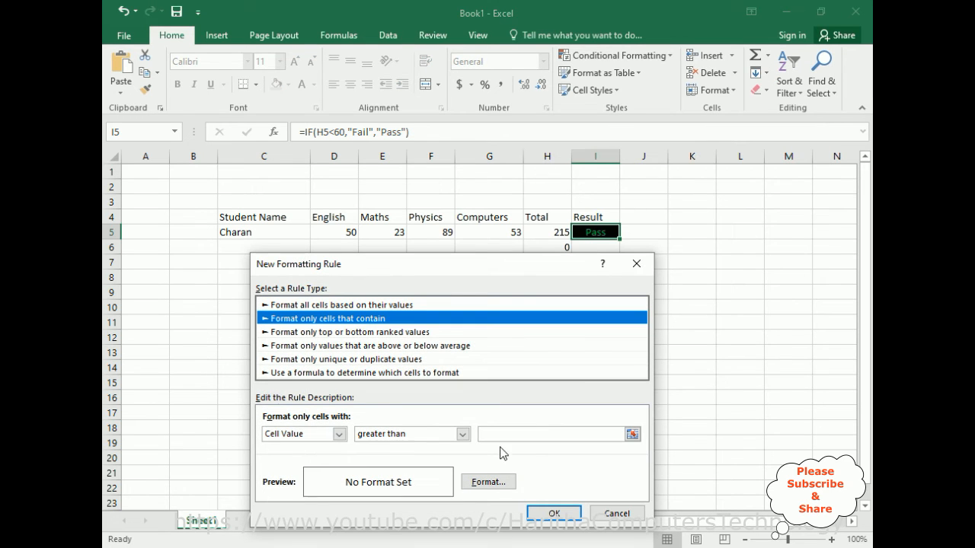
click(338, 433)
click(282, 459)
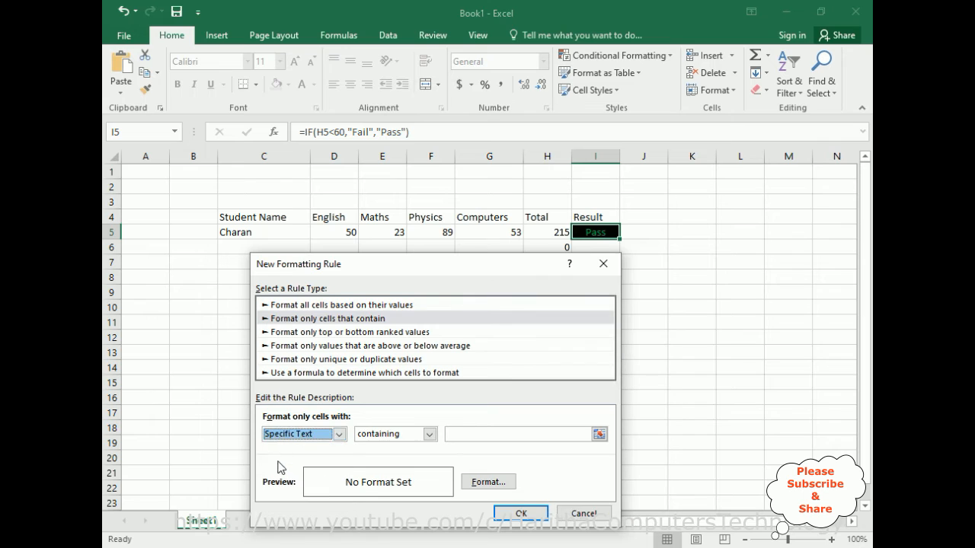
click(477, 434)
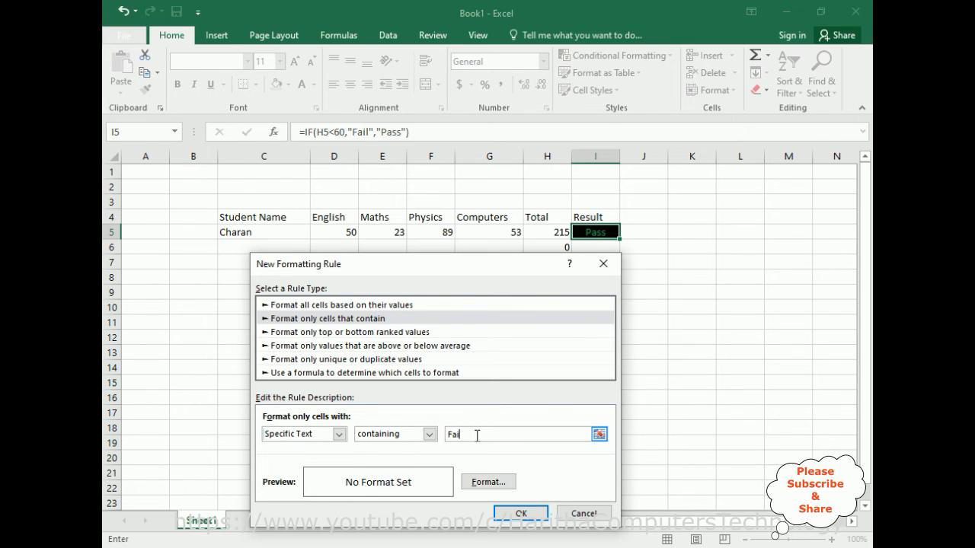
Set the Fail rule's background fill to black.
click(488, 482)
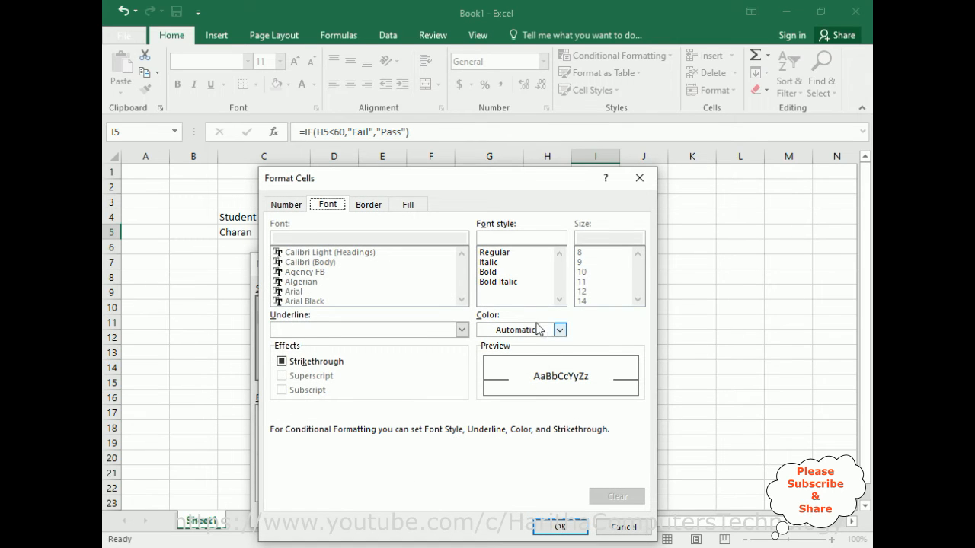
click(409, 204)
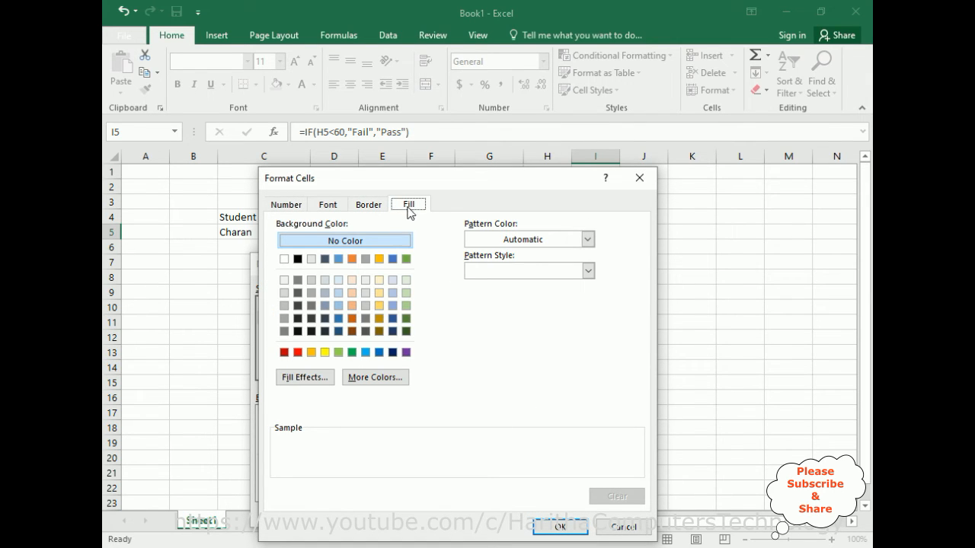
click(298, 259)
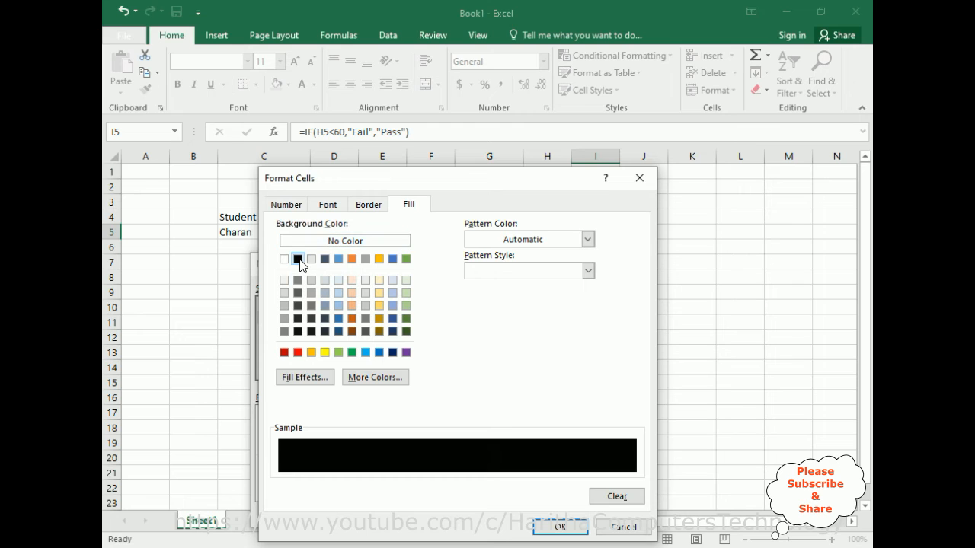
click(551, 528)
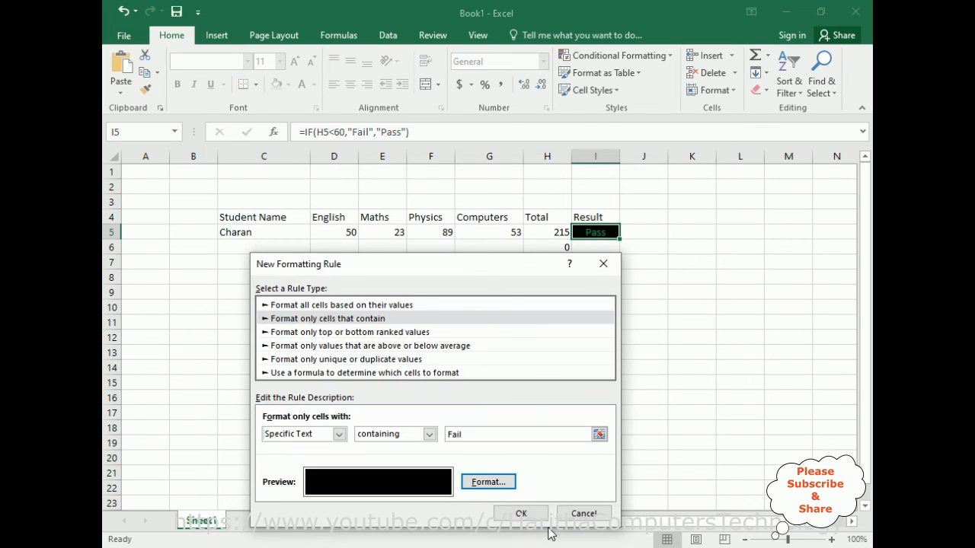
Set the Fail rule's font to bold red and apply the rule to cell I5.
click(499, 482)
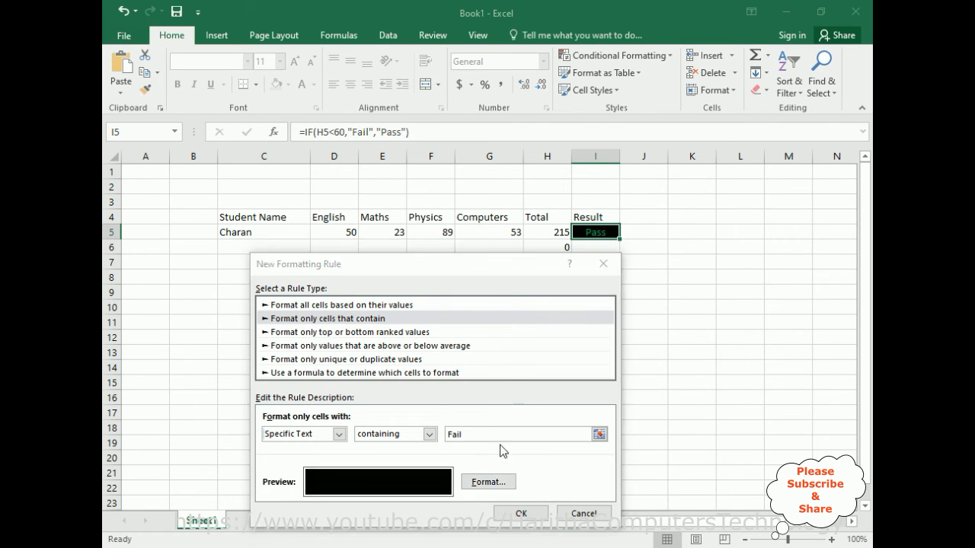
click(327, 204)
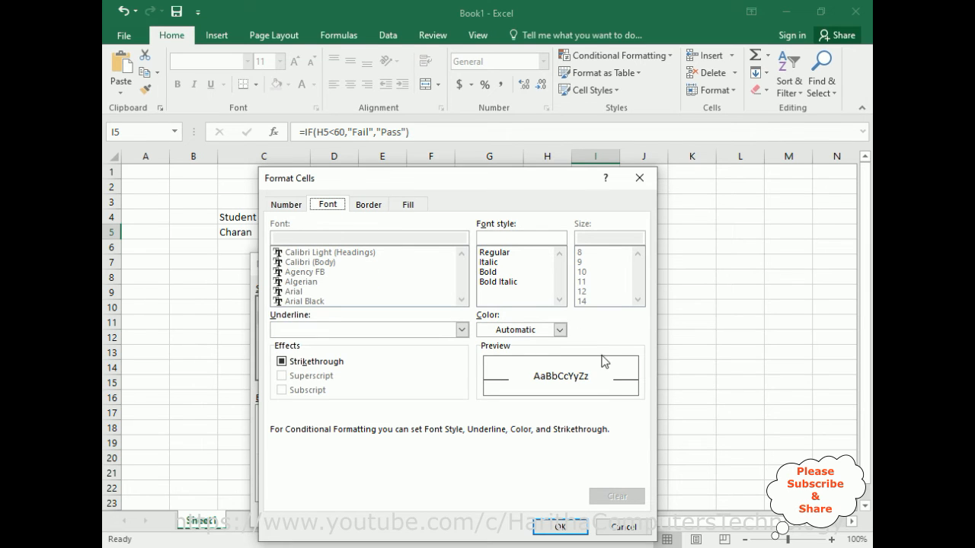
click(559, 330)
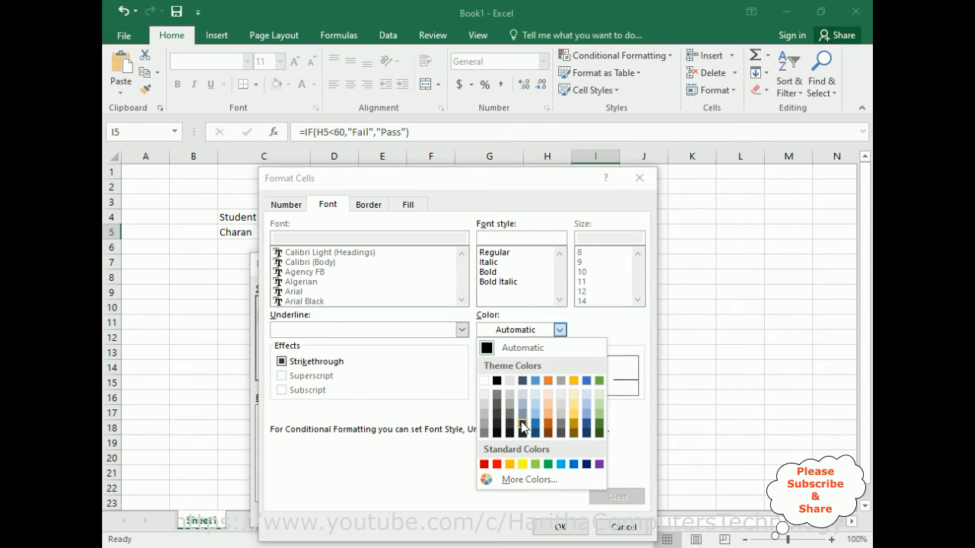
click(496, 464)
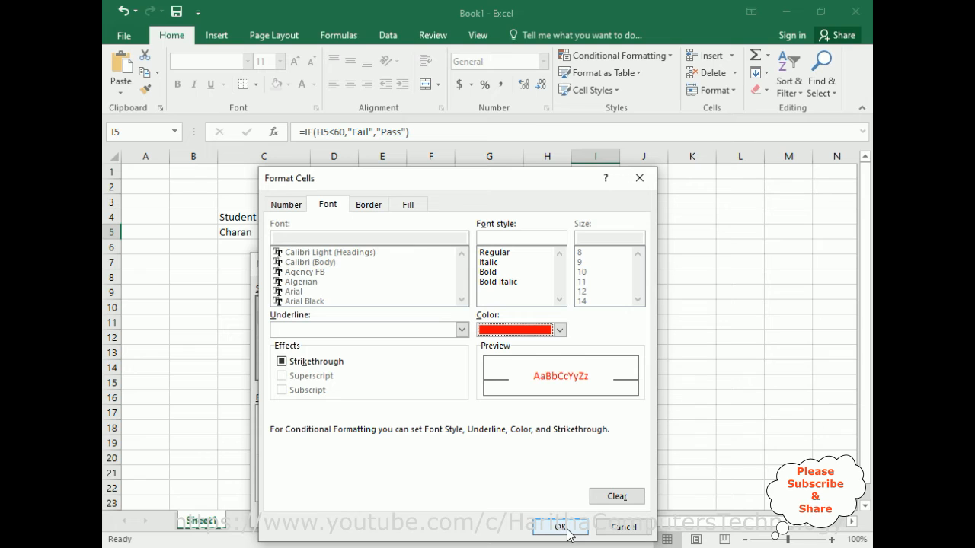
click(493, 272)
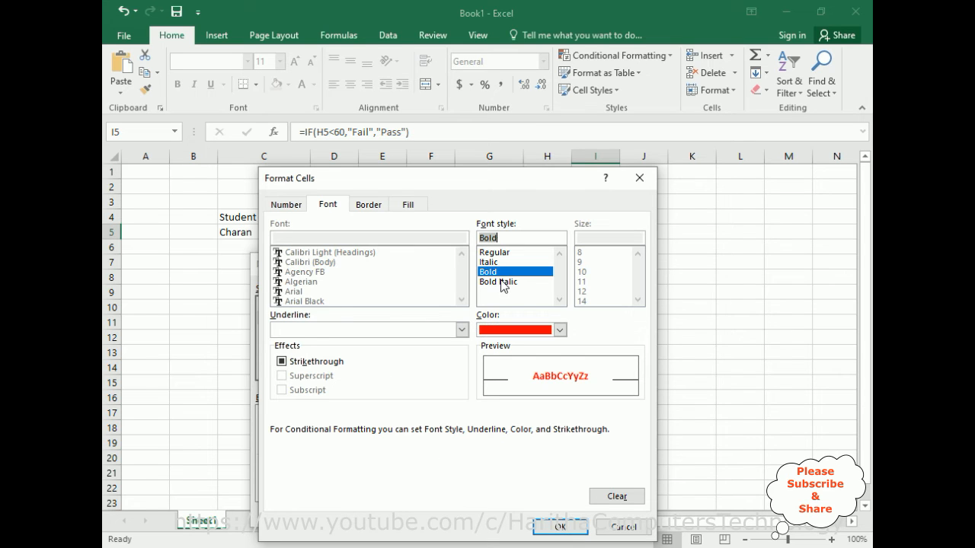
click(559, 527)
click(520, 514)
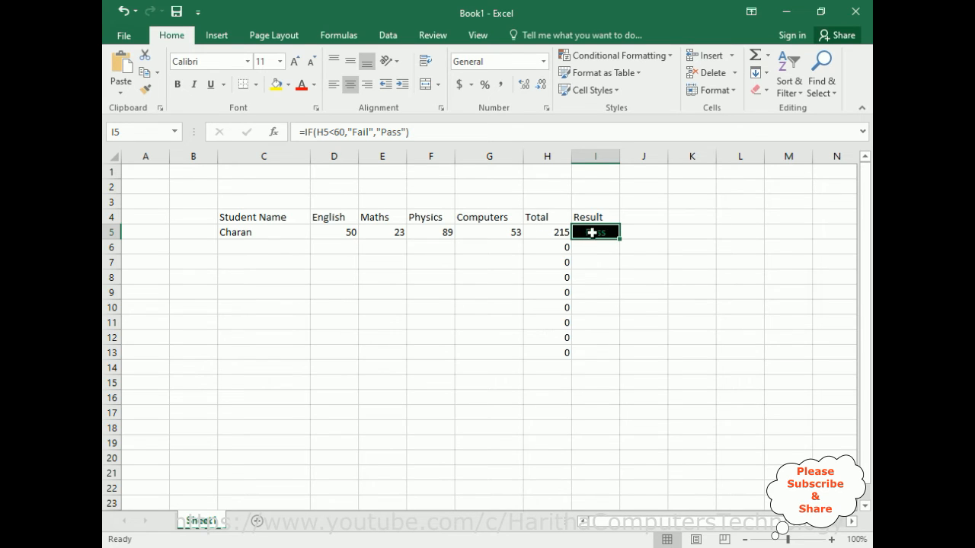
Fill row 6 with a second student's name and marks: English 3, Maths 24, Physics 9, Computers 10.
click(230, 248)
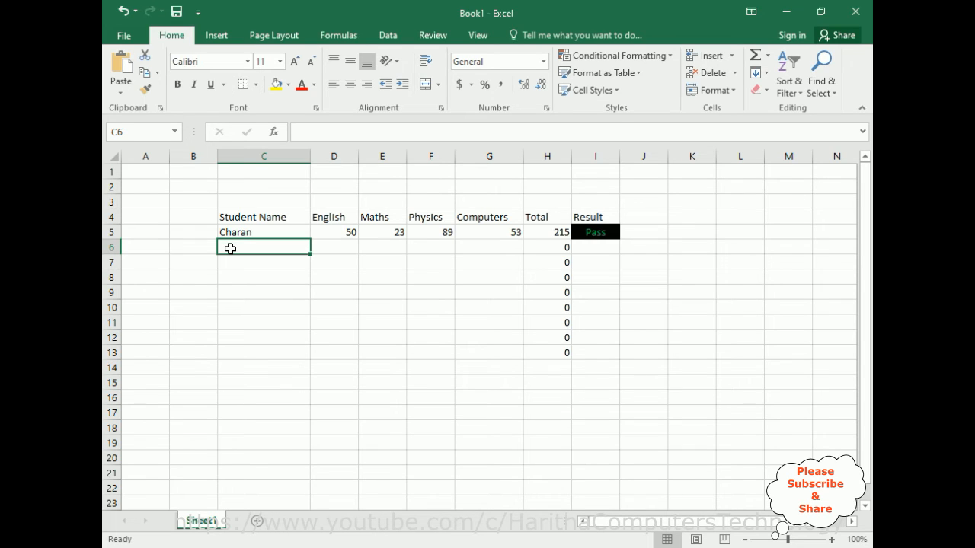
text(Peter)
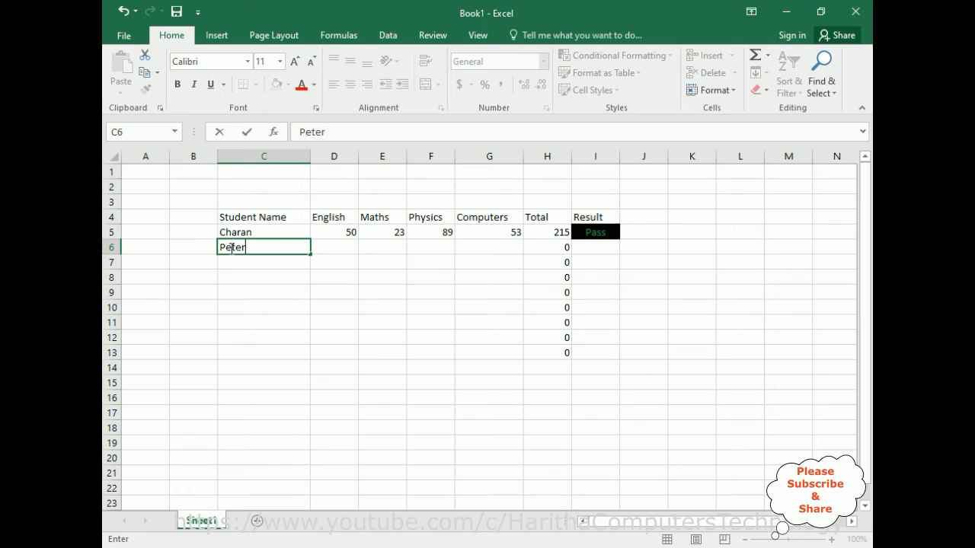
key(Tab)
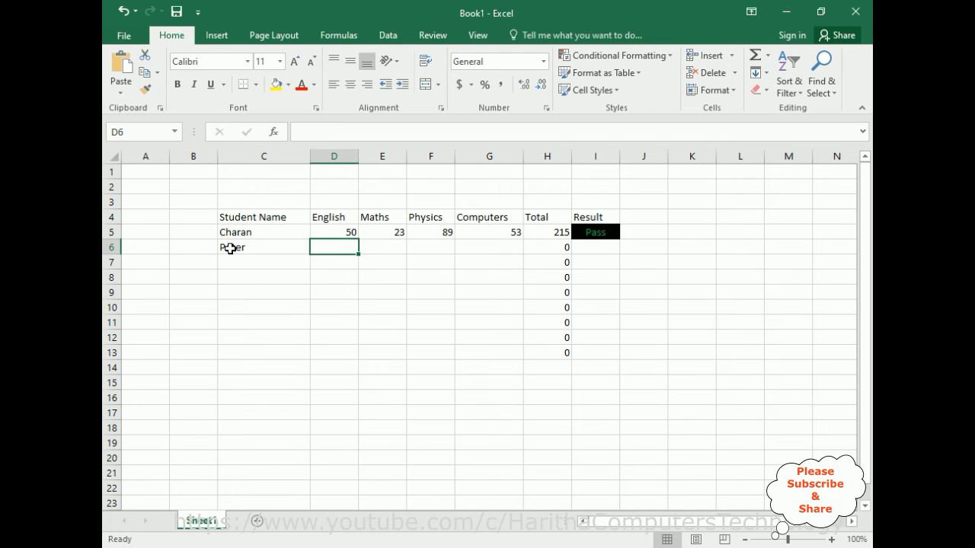
text(3)
key(Tab)
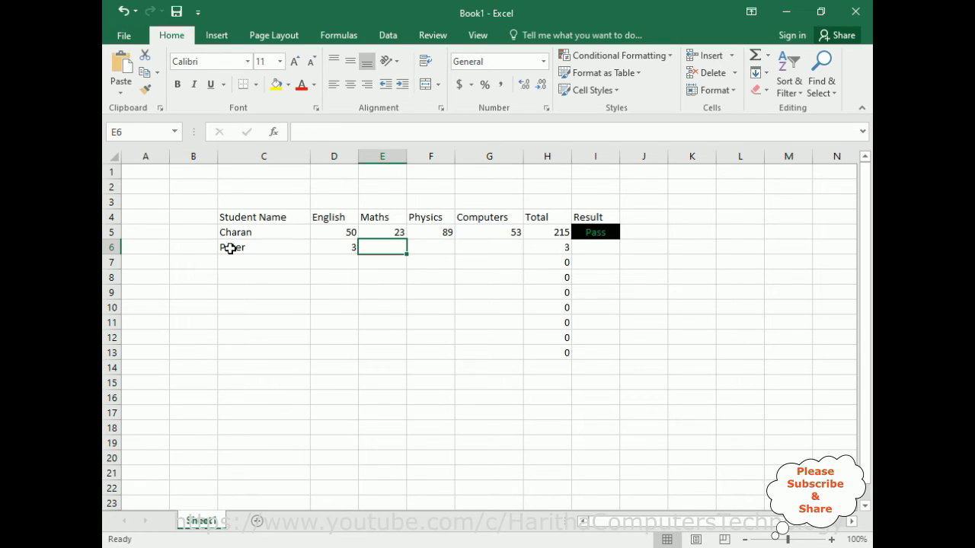
text(24)
key(Tab)
text(9)
key(Tab)
text(10)
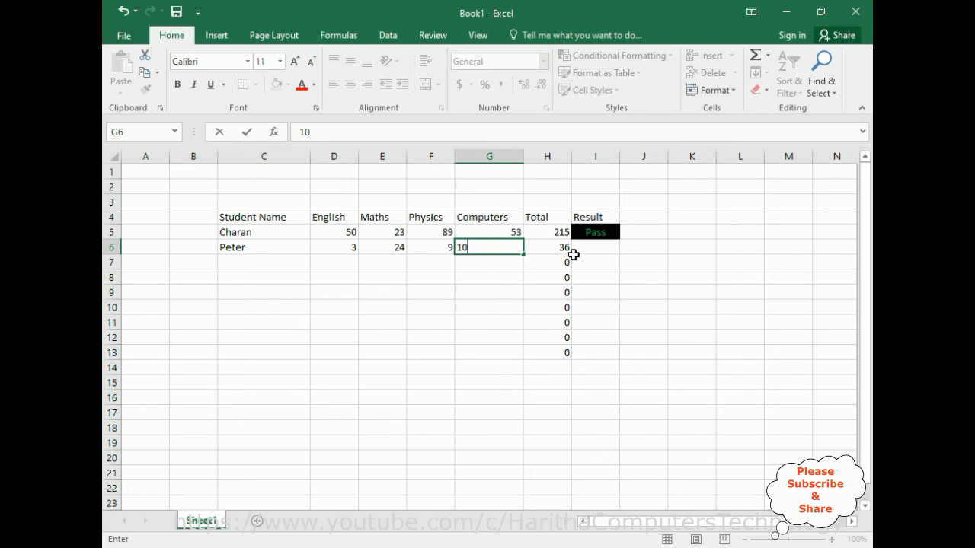
key(Tab)
key(Tab)
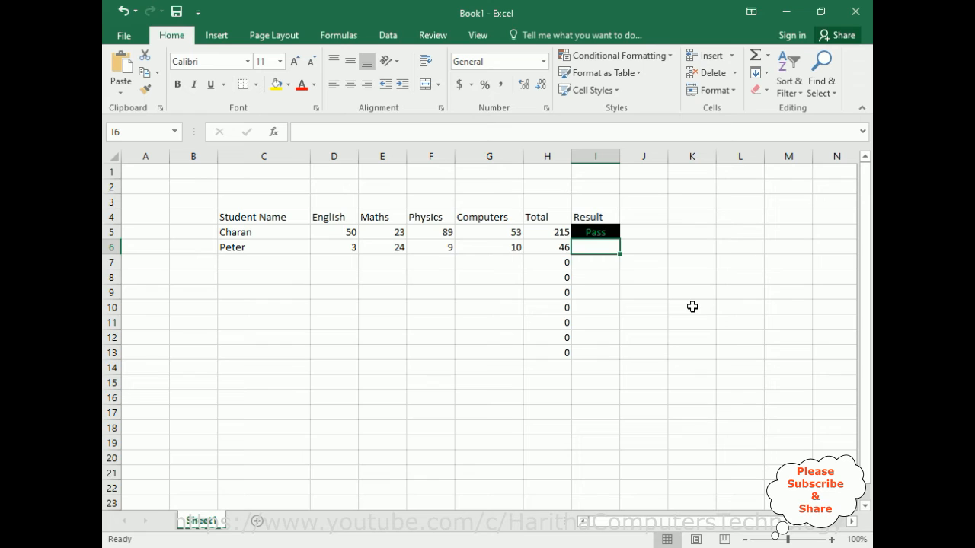
Copy the Result formula and its formatting from I5 down through I13.
click(594, 233)
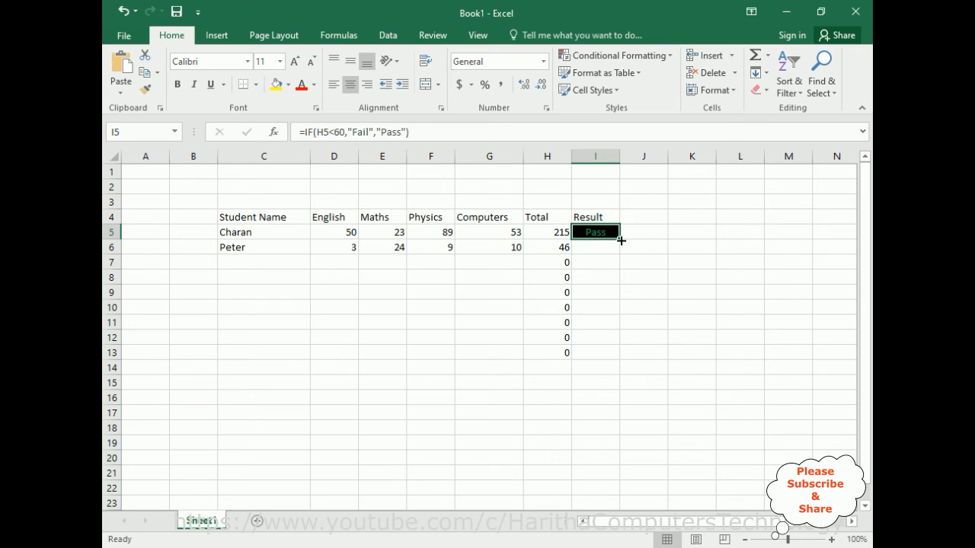
drag(621, 241, 615, 357)
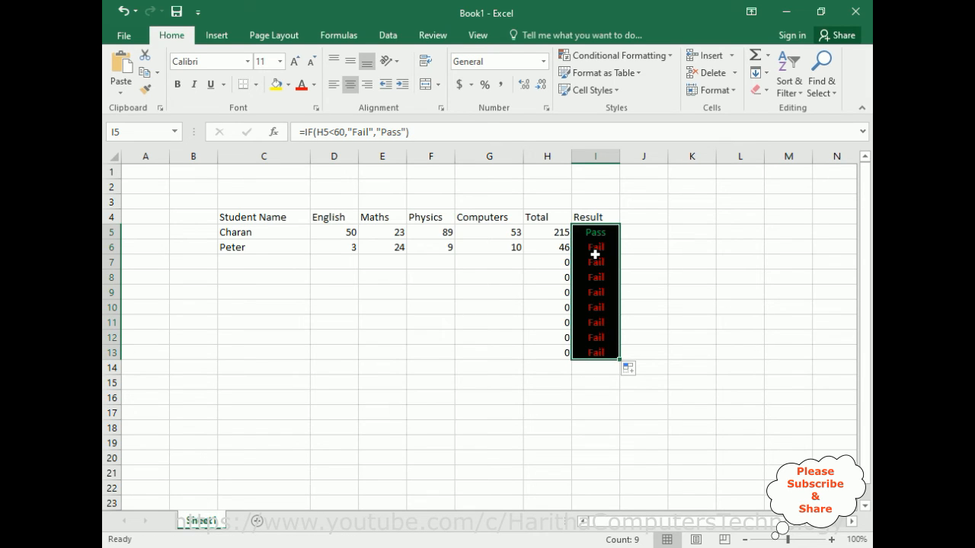
Fill row 7 with a third student's name and marks: English 90, Maths 35, Physics 21, Computers 5.
click(246, 263)
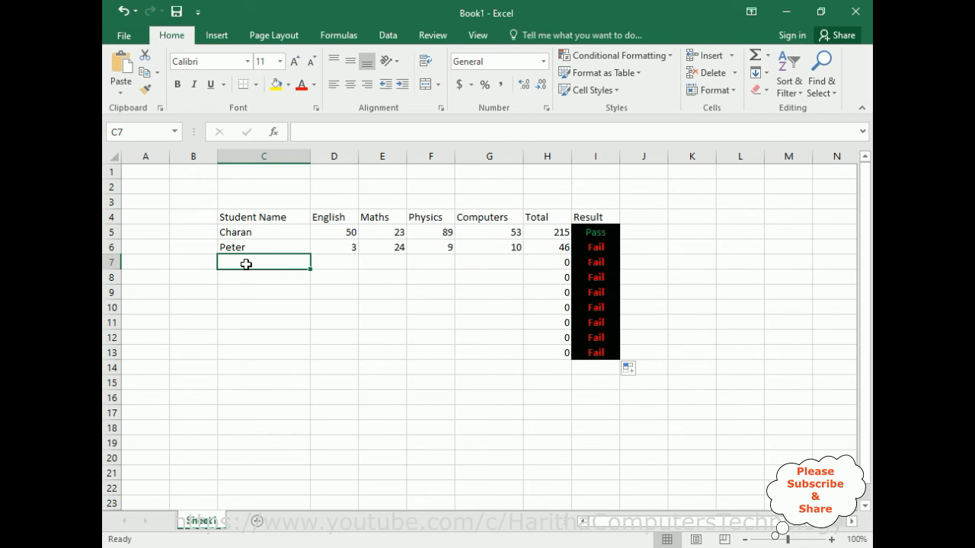
text(Ben)
key(Tab)
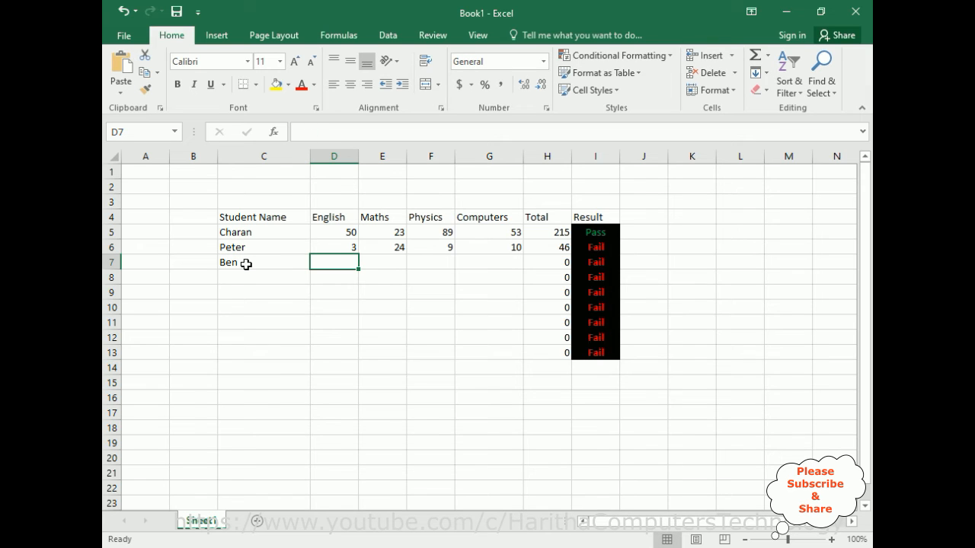
text(9)
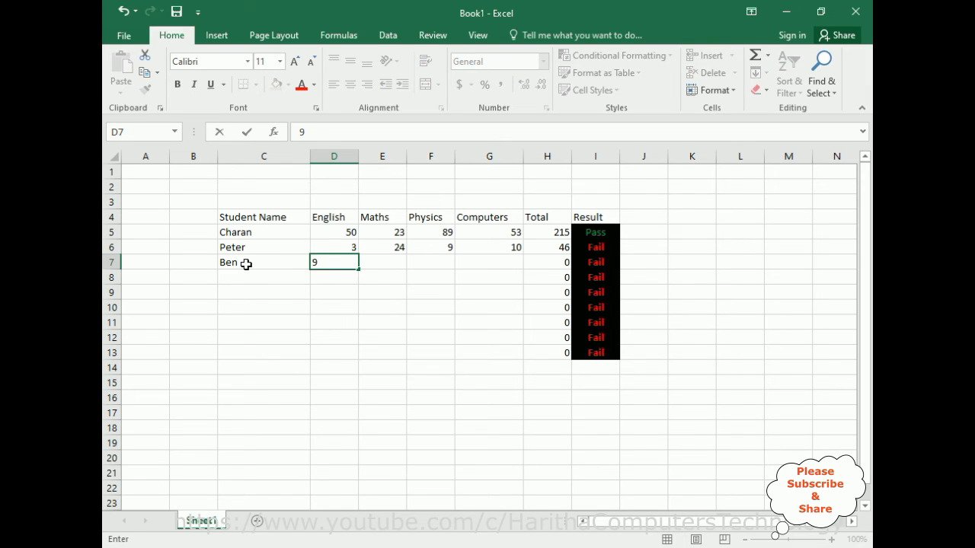
text(0)
key(Tab)
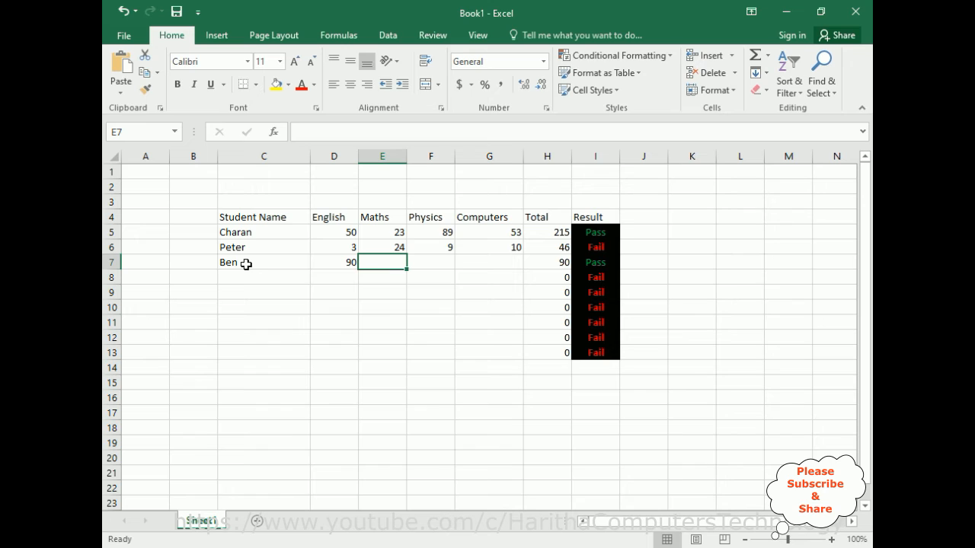
text(35)
key(Tab)
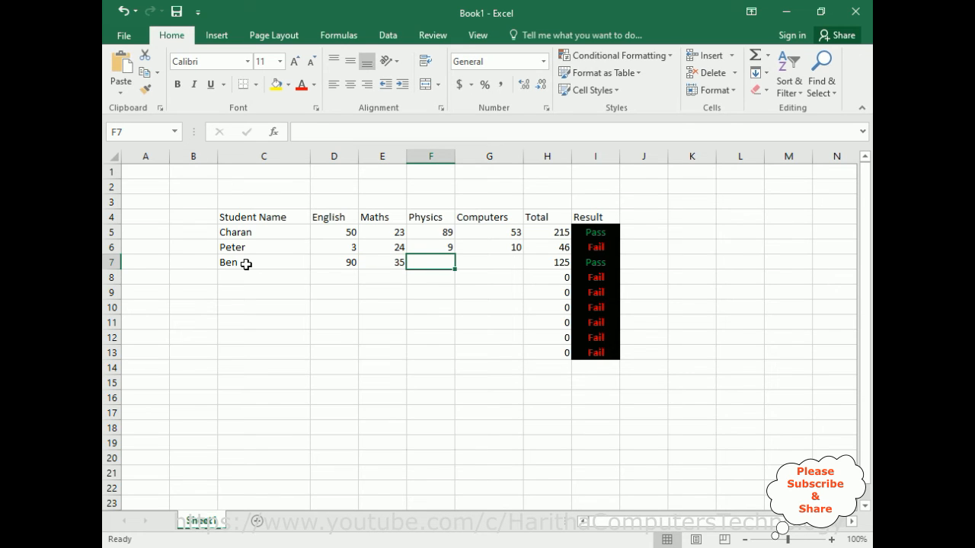
text(21)
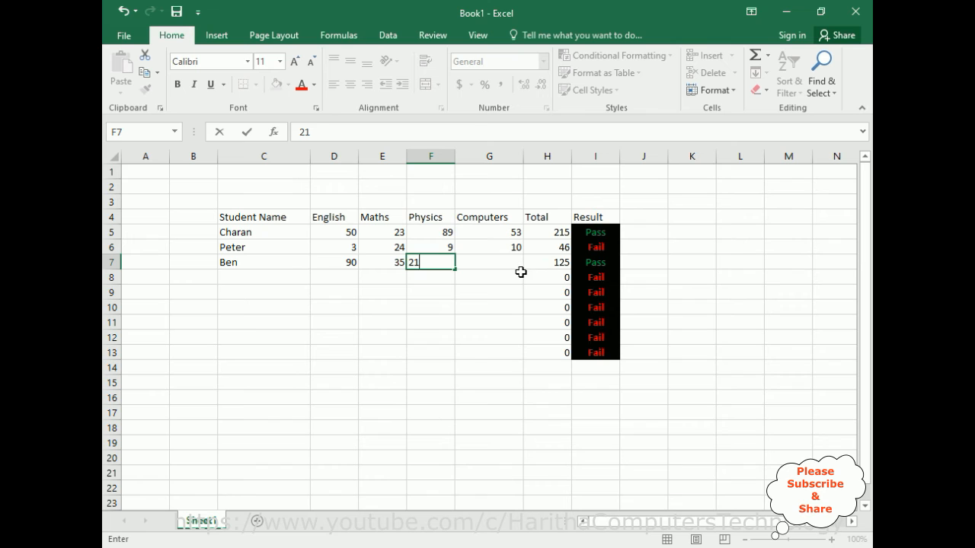
key(Tab)
text(5)
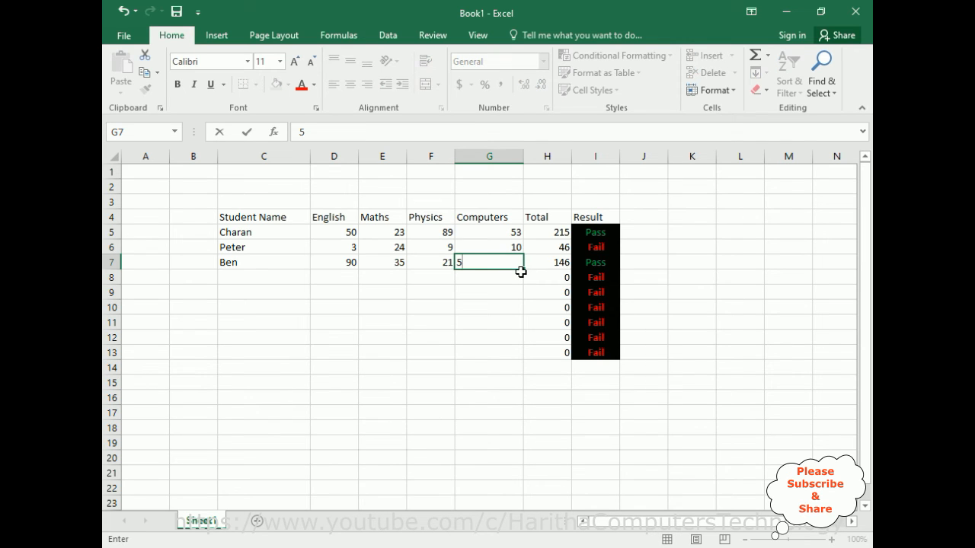
Change the English mark in row 7 to 1.
click(343, 262)
double_click(347, 262)
key(Delete)
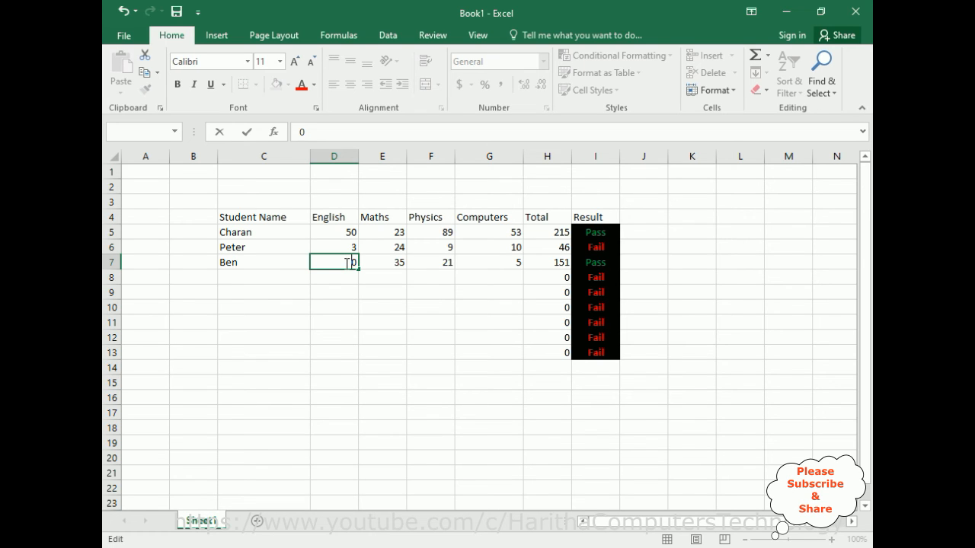
key(Delete)
text(1)
Change the Computers mark in row 7 to 0 and the Maths mark to 5.
double_click(518, 264)
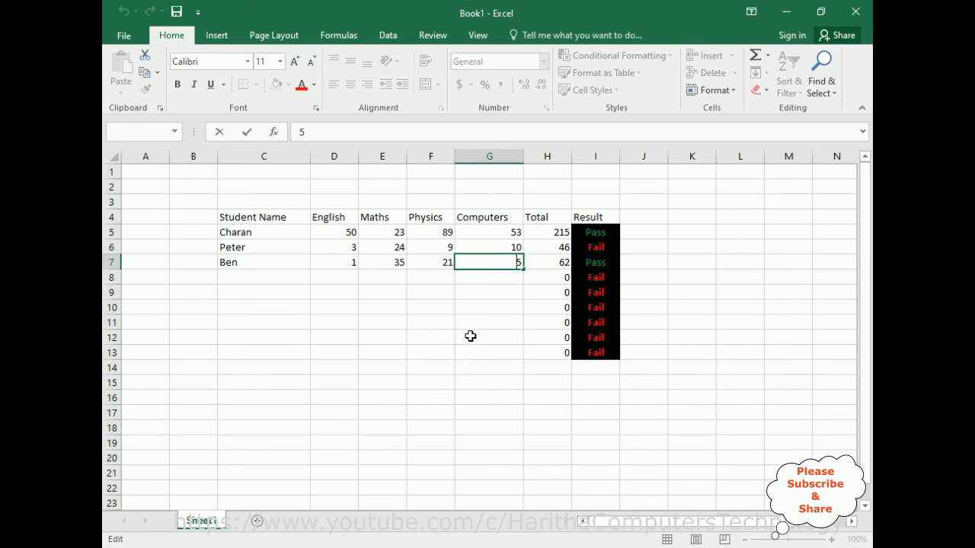
key(BackSpace)
text(0)
click(398, 265)
double_click(397, 265)
key(BackSpace)
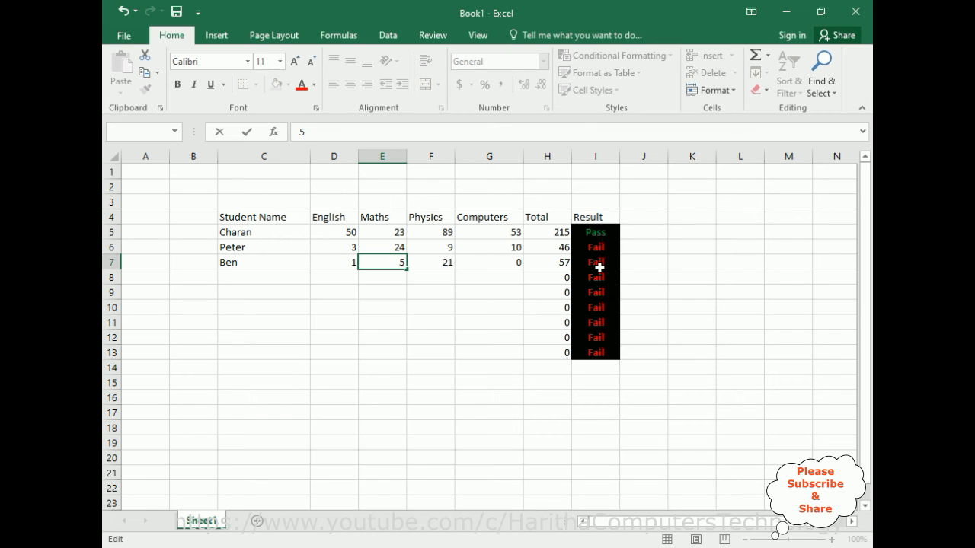
Fill row 8 with a fourth student's name and marks: English 88, Maths 34, Physics 2, Computers 1.
click(250, 277)
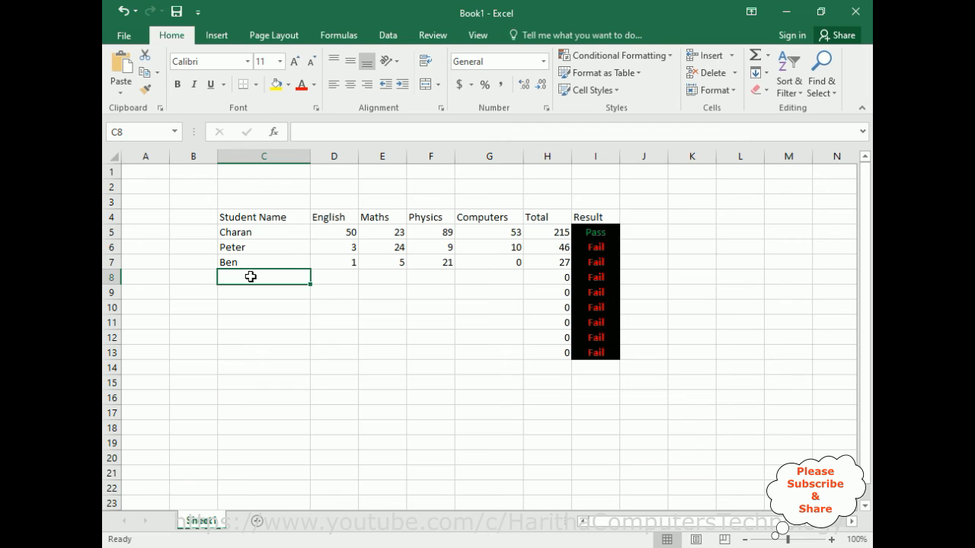
text(Peter)
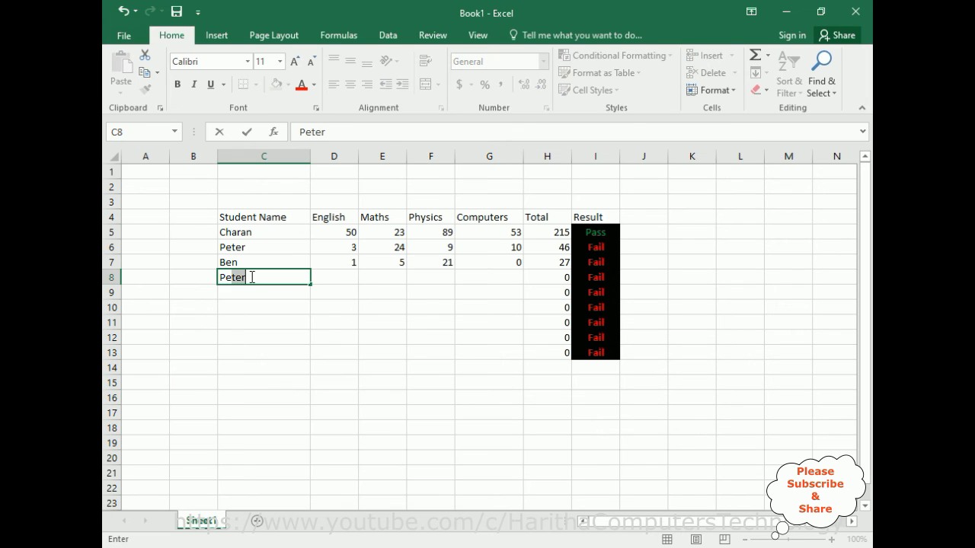
key(Tab)
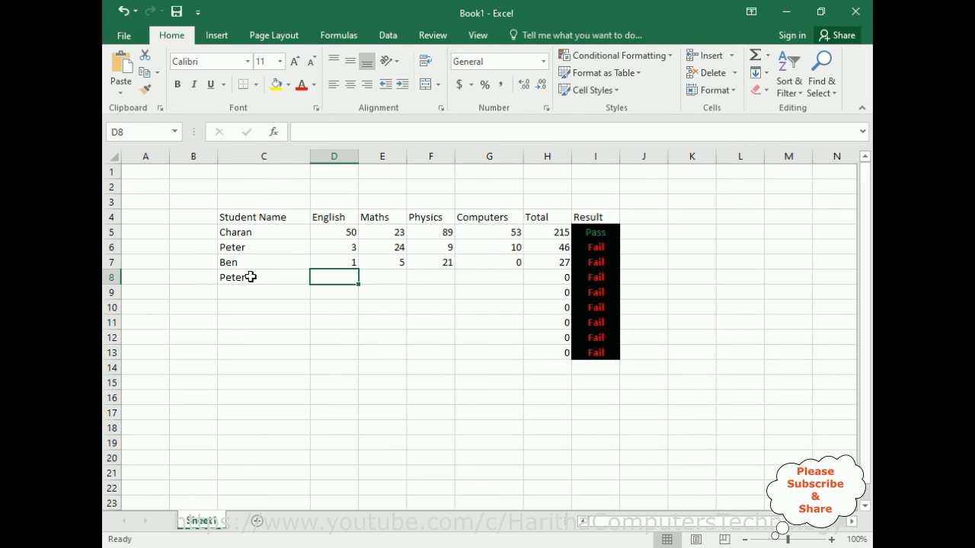
text(88)
key(Tab)
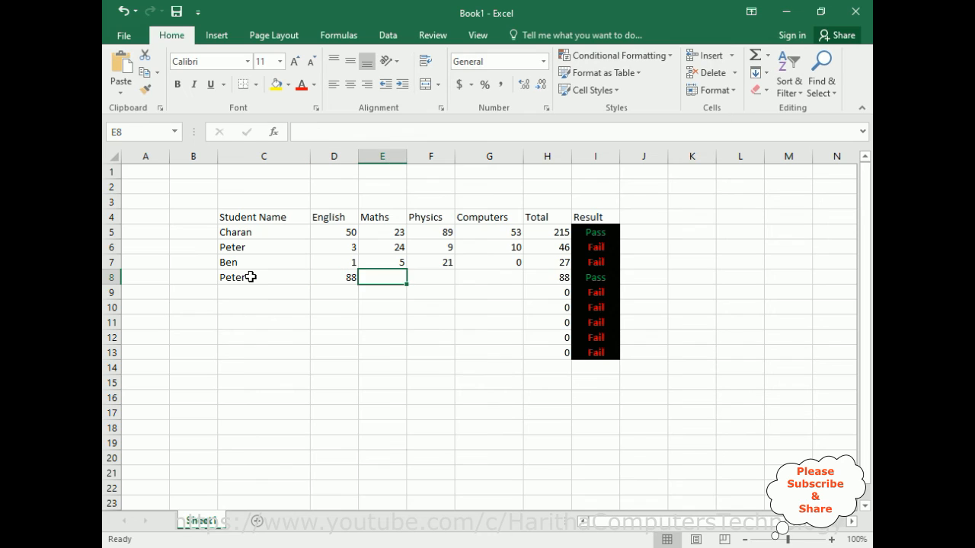
text(34)
key(Tab)
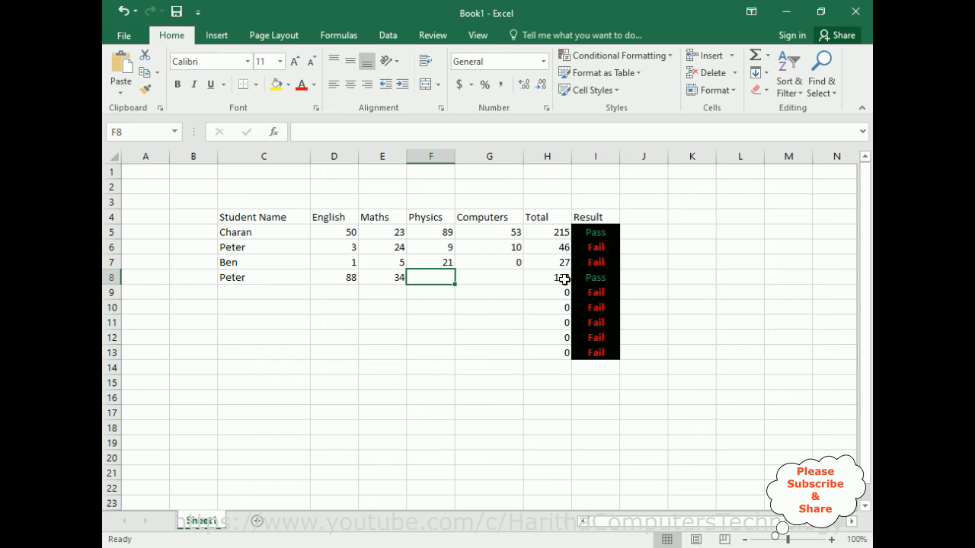
text(2)
click(462, 280)
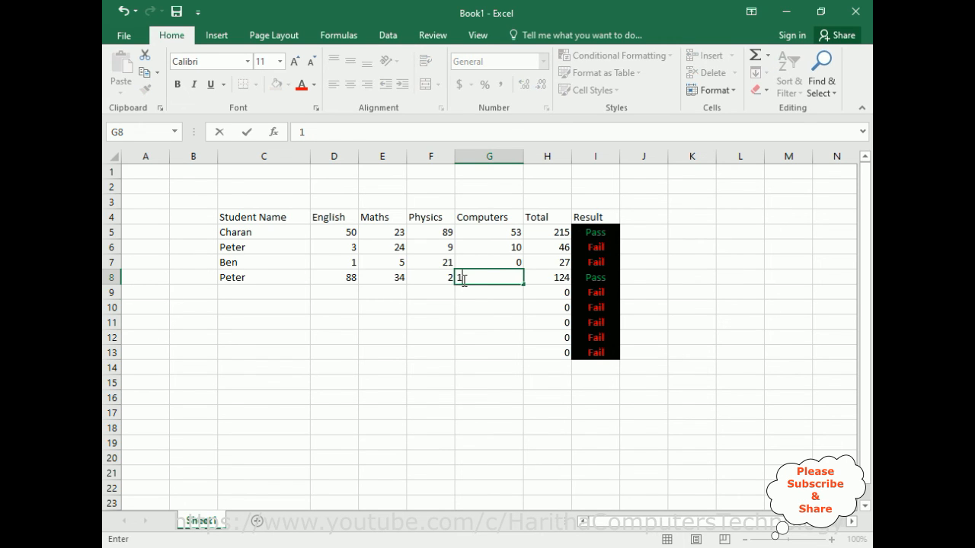
text(1)
key(Tab)
Fill row 9 with a fifth student's name and marks: 0 in English, Maths and Physics, and 50 in Computers.
click(250, 295)
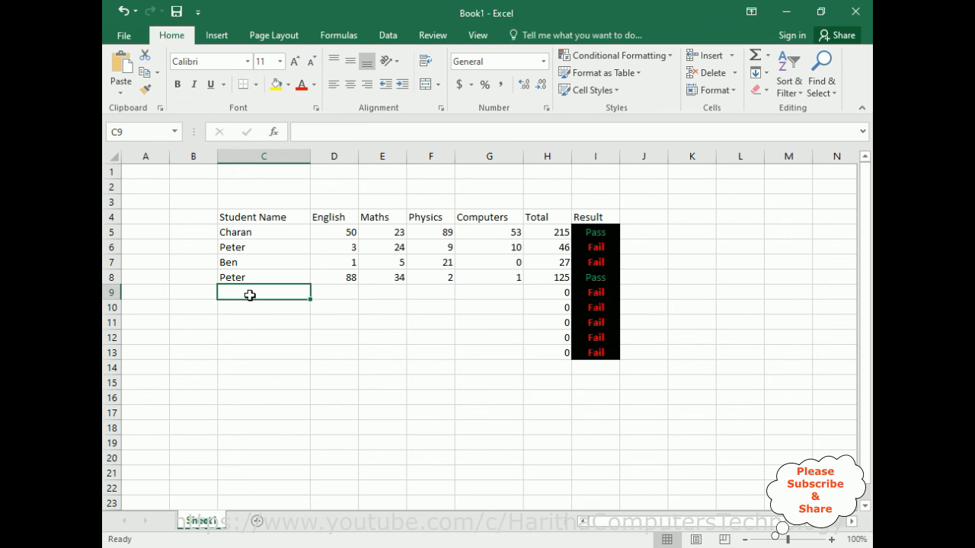
text(Rajiv)
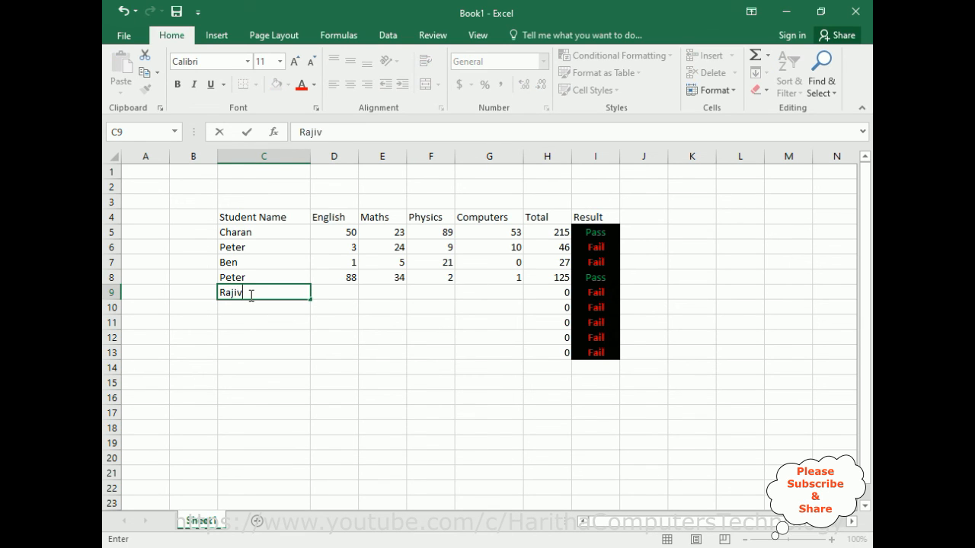
key(Tab)
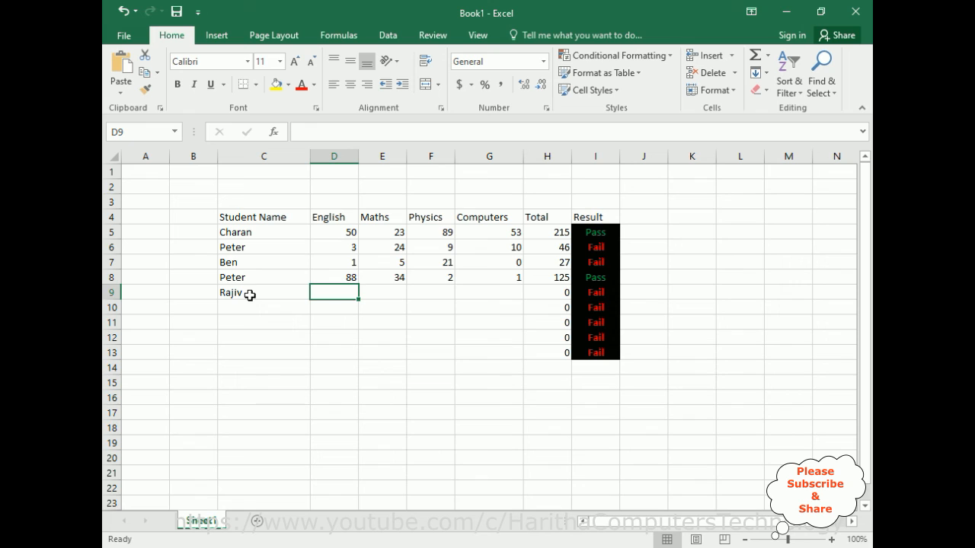
text(0)
key(Tab)
text(0)
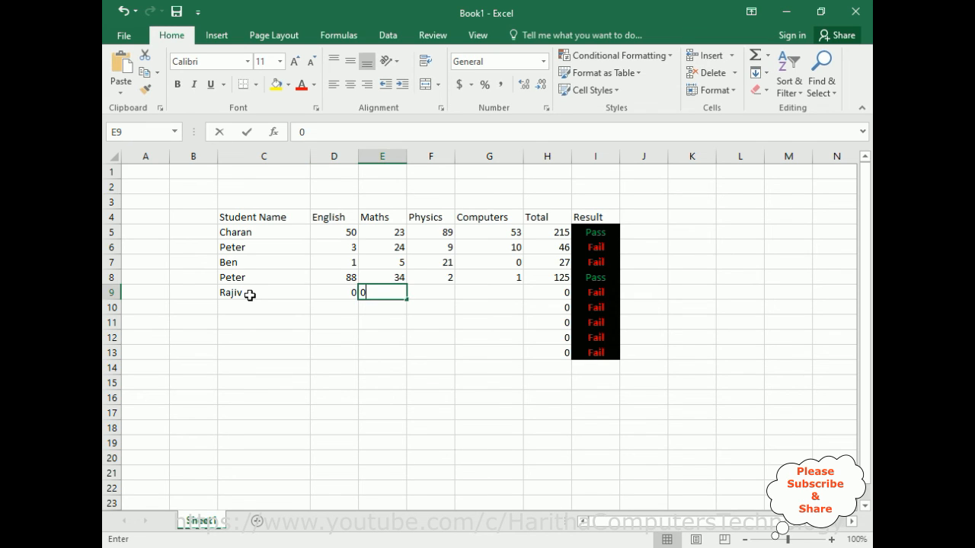
key(Tab)
text(0)
key(Tab)
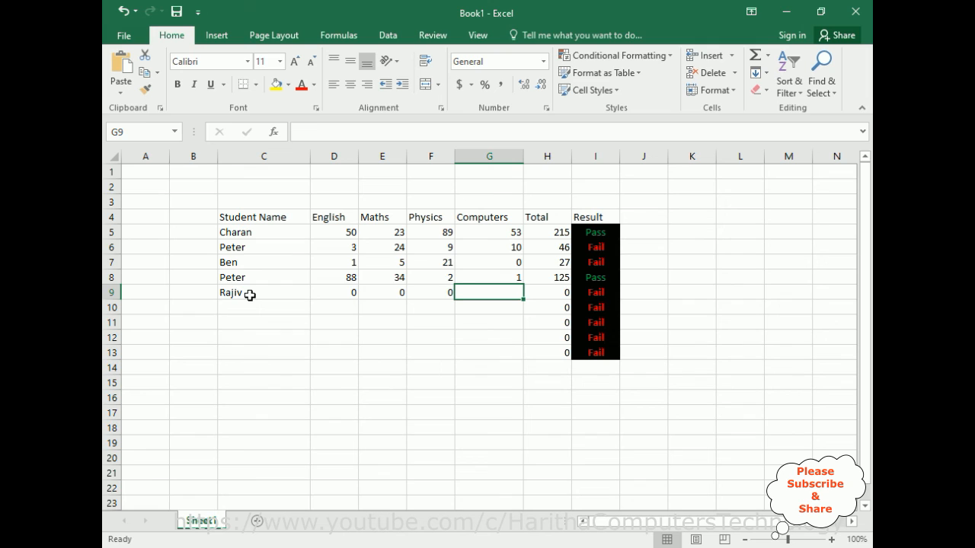
text(50)
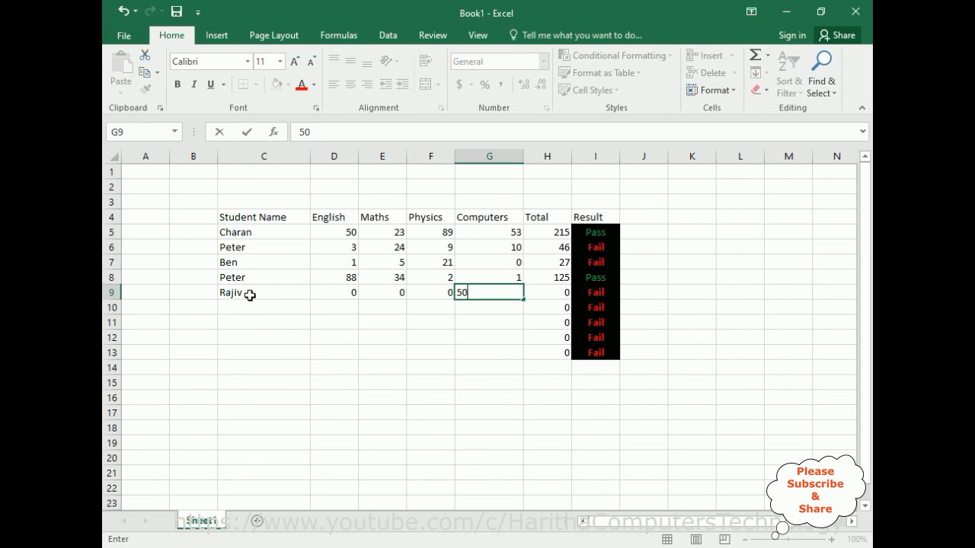
key(Tab)
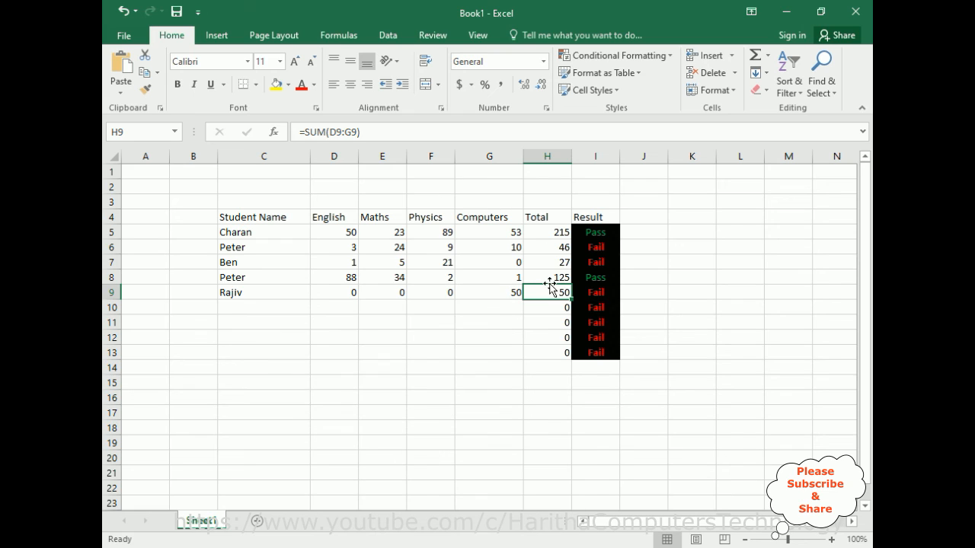
Change the Computers mark in row 9 to 70.
click(512, 295)
double_click(512, 294)
key(BackSpace)
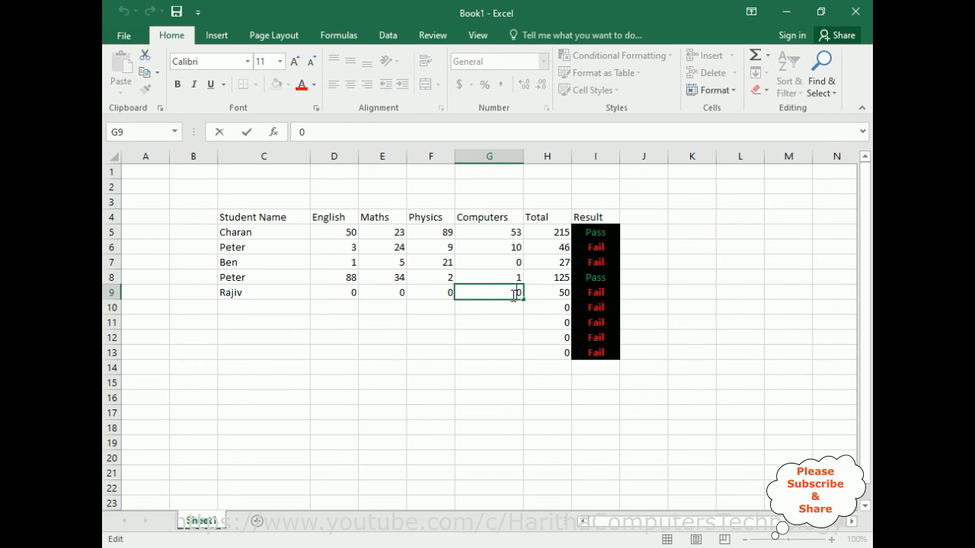
text(7)
key(Tab)
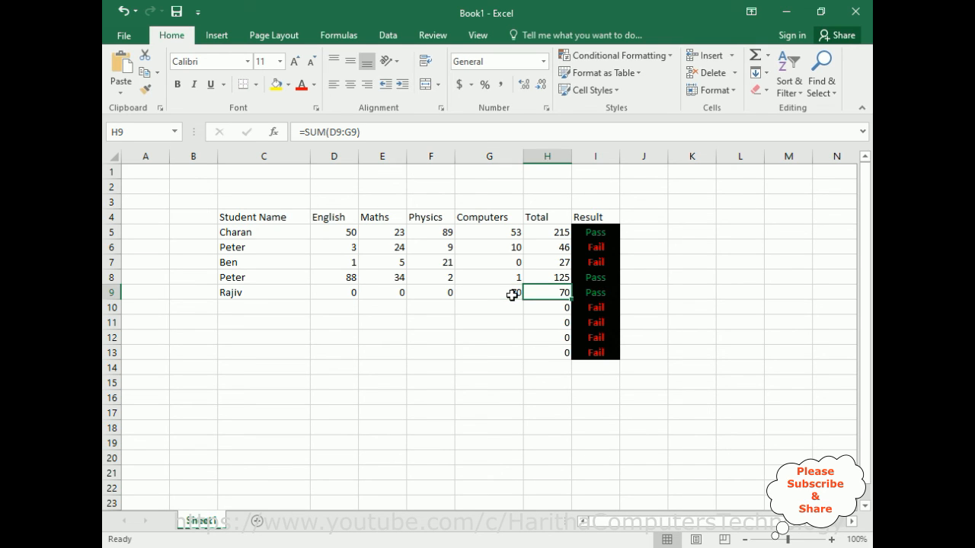